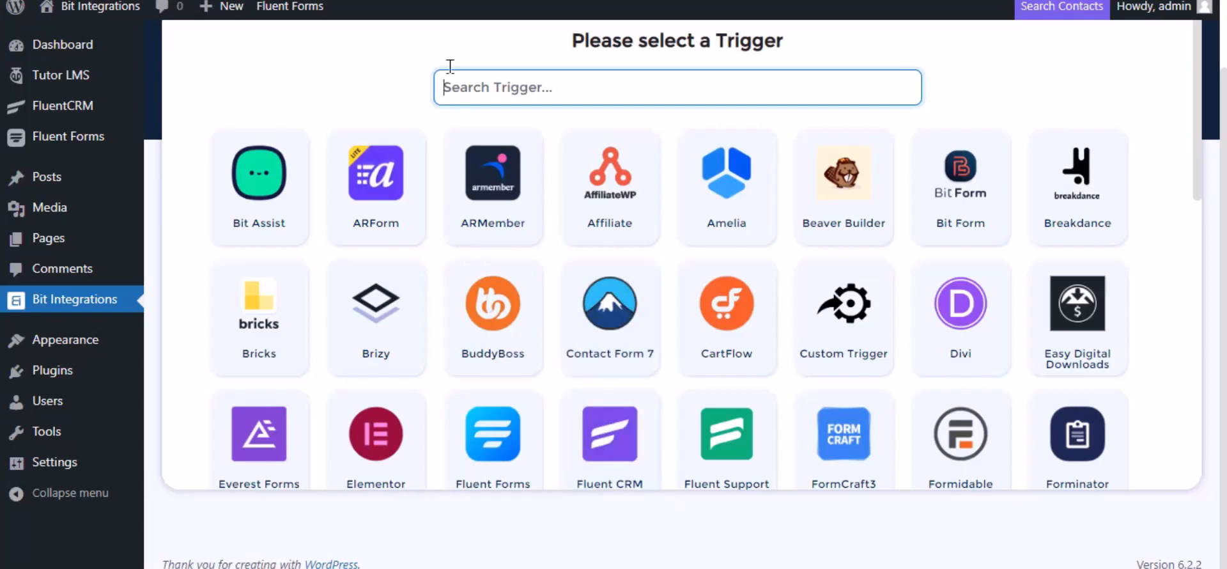
Set Tutor LMS as the trigger with the Complete a course task for Any Course.
text(tu)
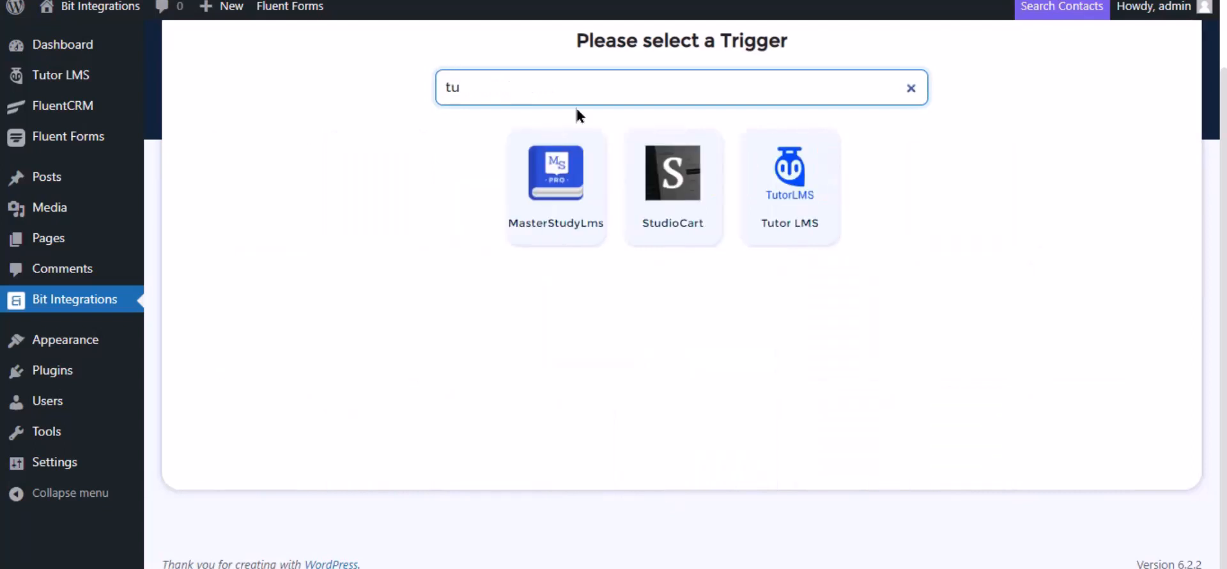
click(827, 198)
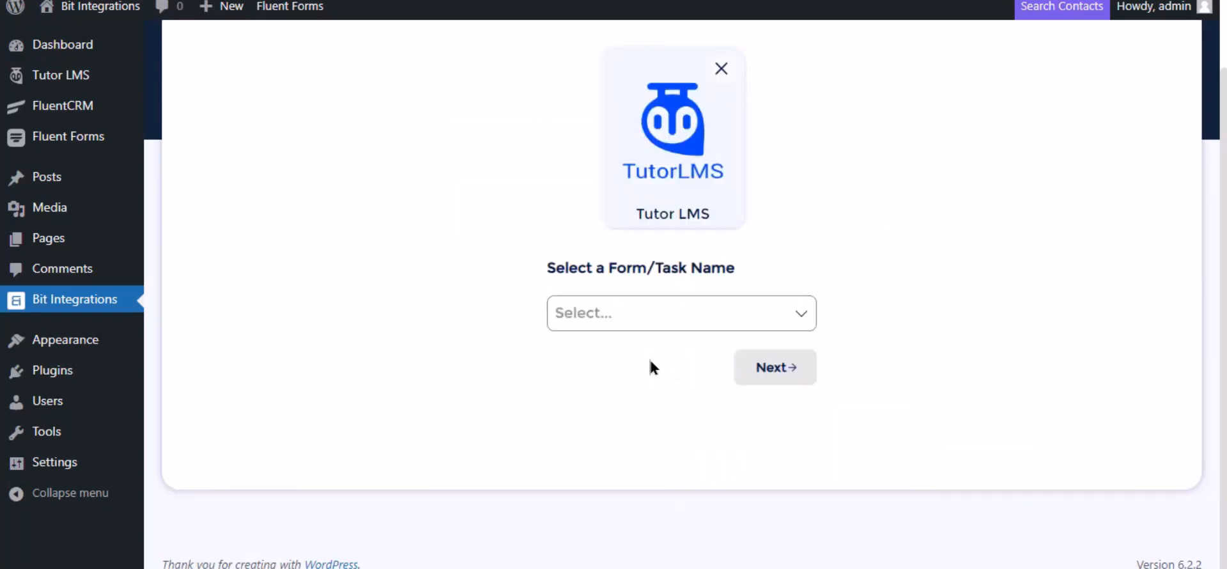
click(614, 312)
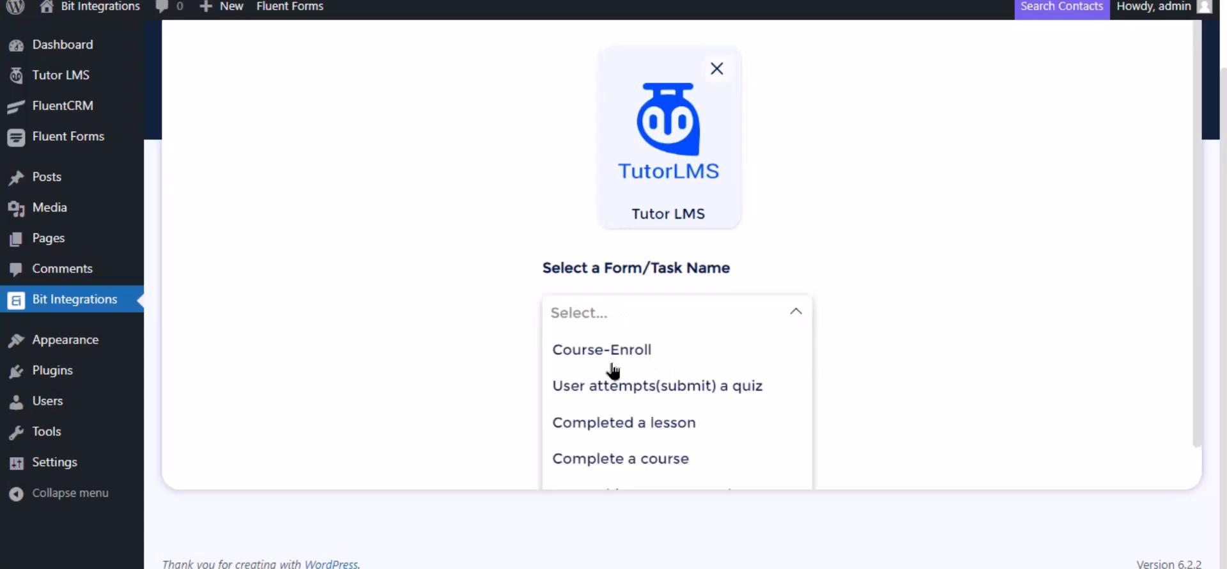
click(615, 460)
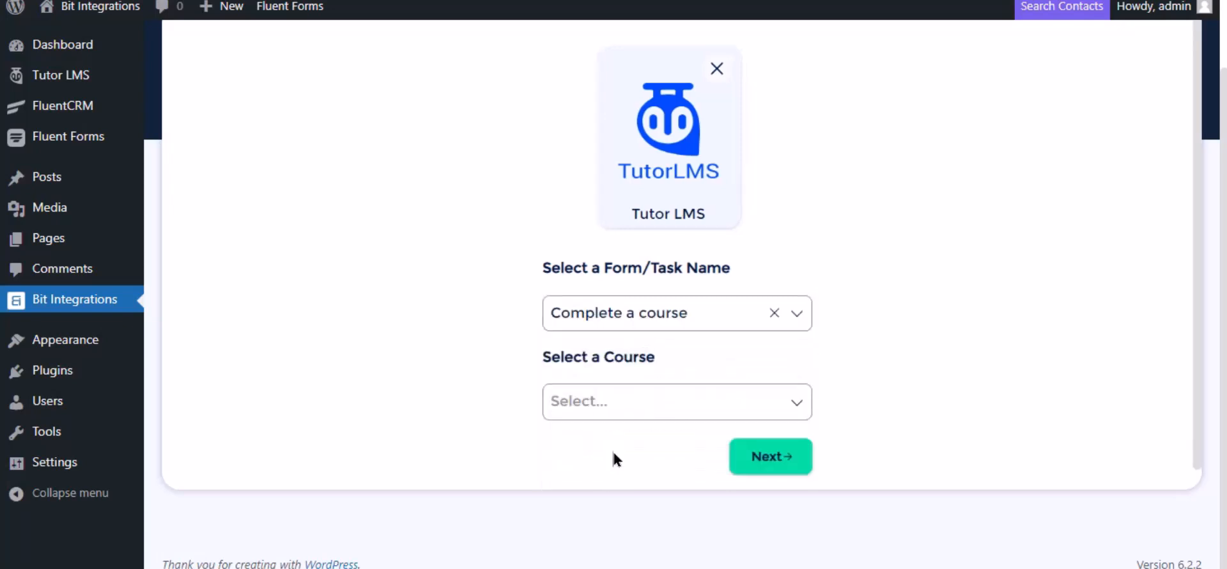
scroll(703, 332, down, 1)
click(644, 378)
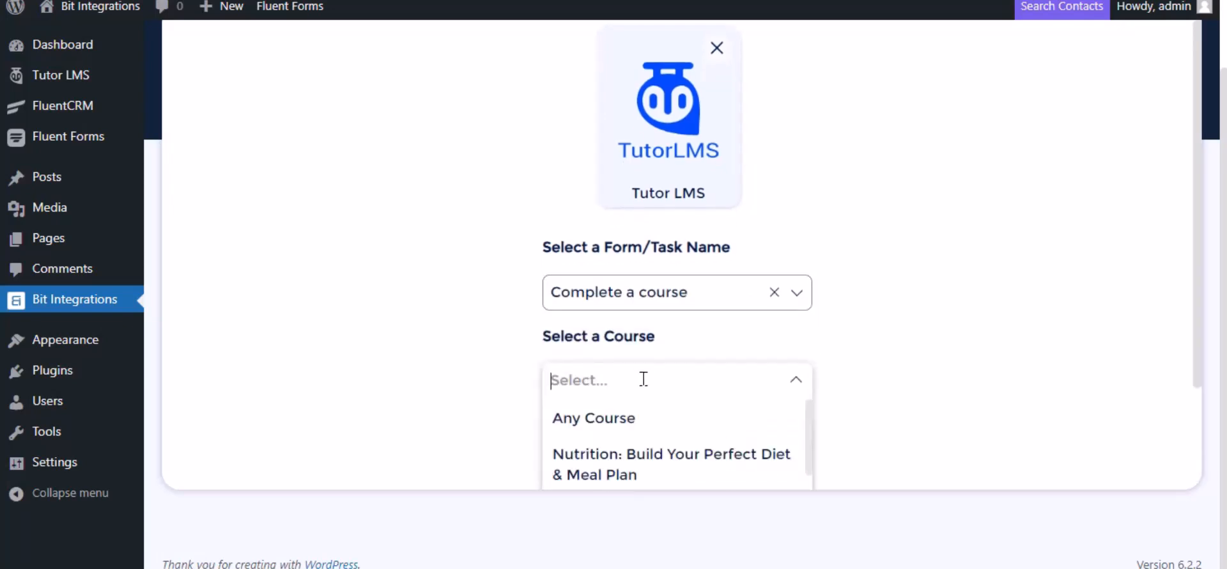
click(628, 416)
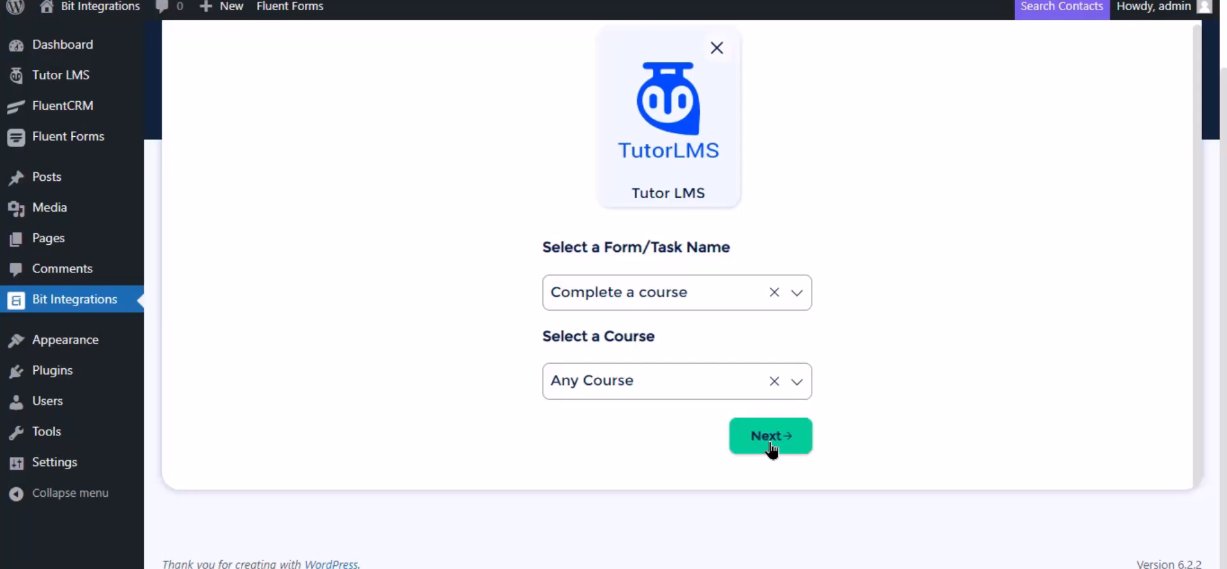
Proceed to the action selection and choose Albato as the action.
click(771, 437)
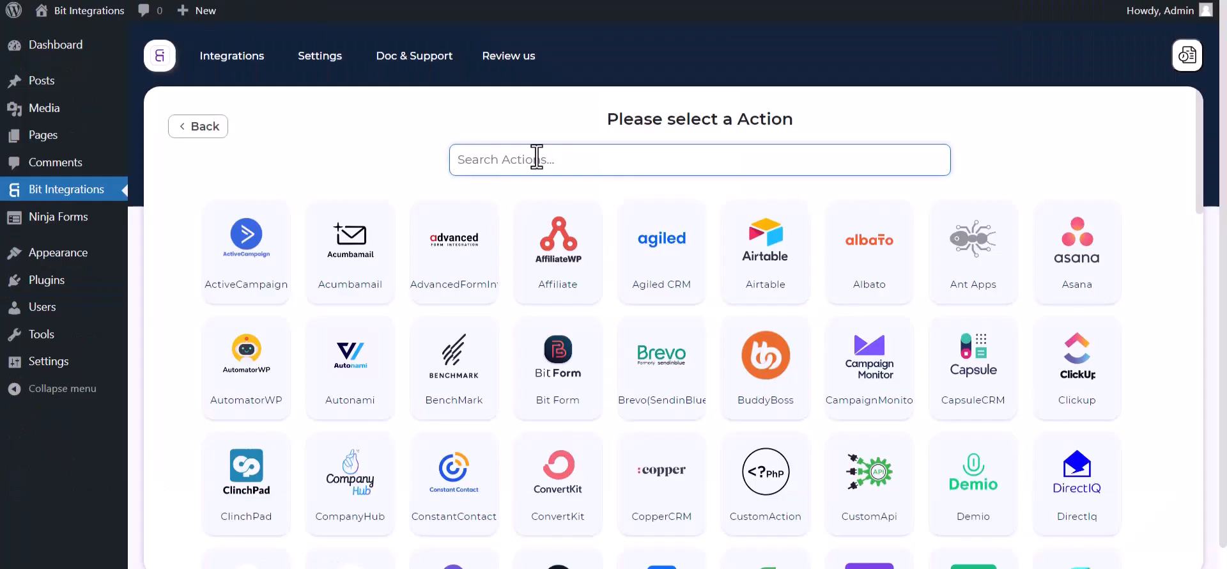
text(al)
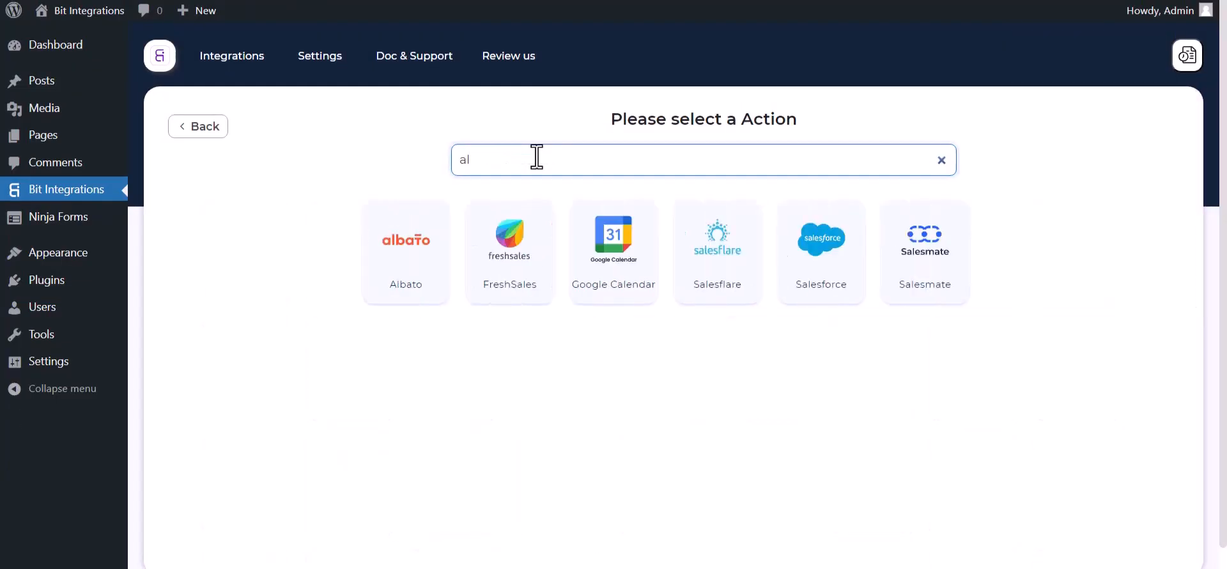
click(398, 234)
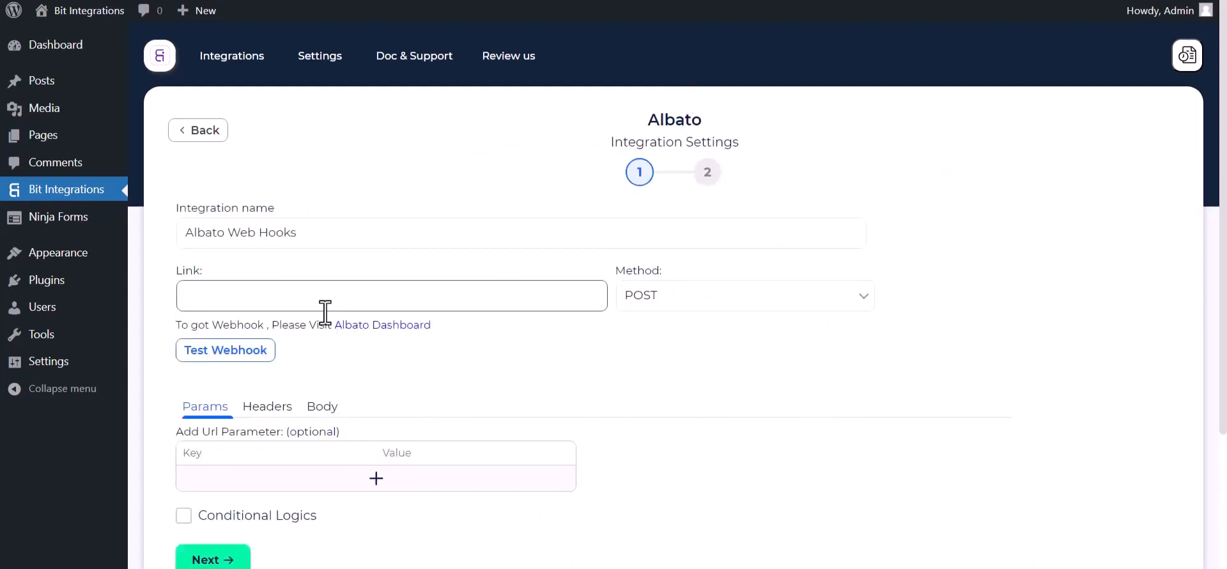
Switch to the Albato dashboard and create a new automation, opening its trigger setup.
click(371, 327)
click(185, 173)
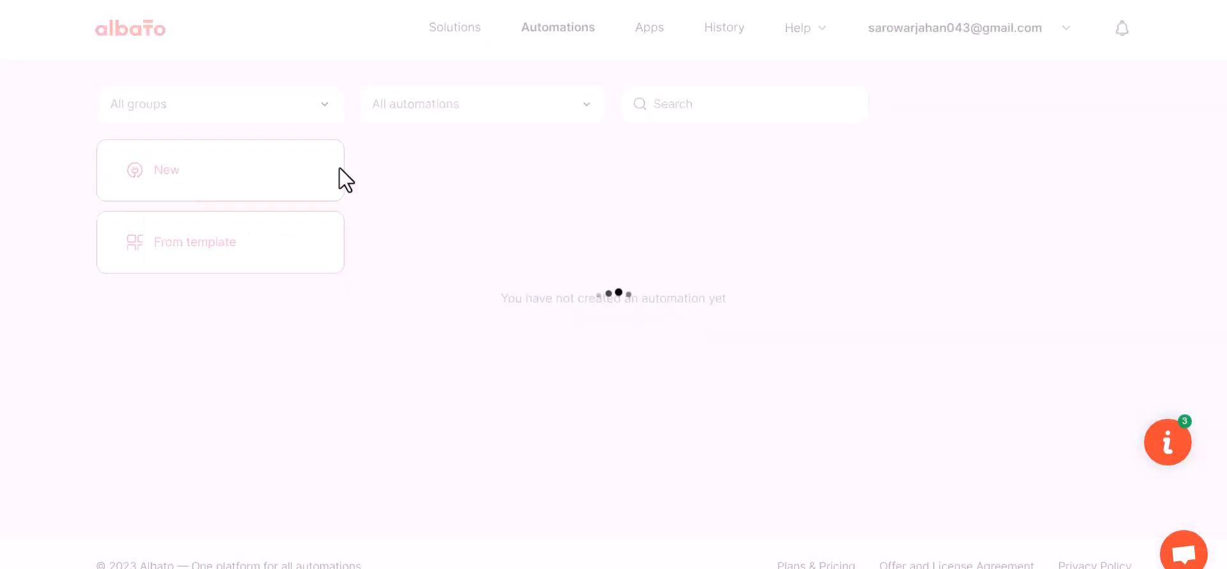
click(896, 292)
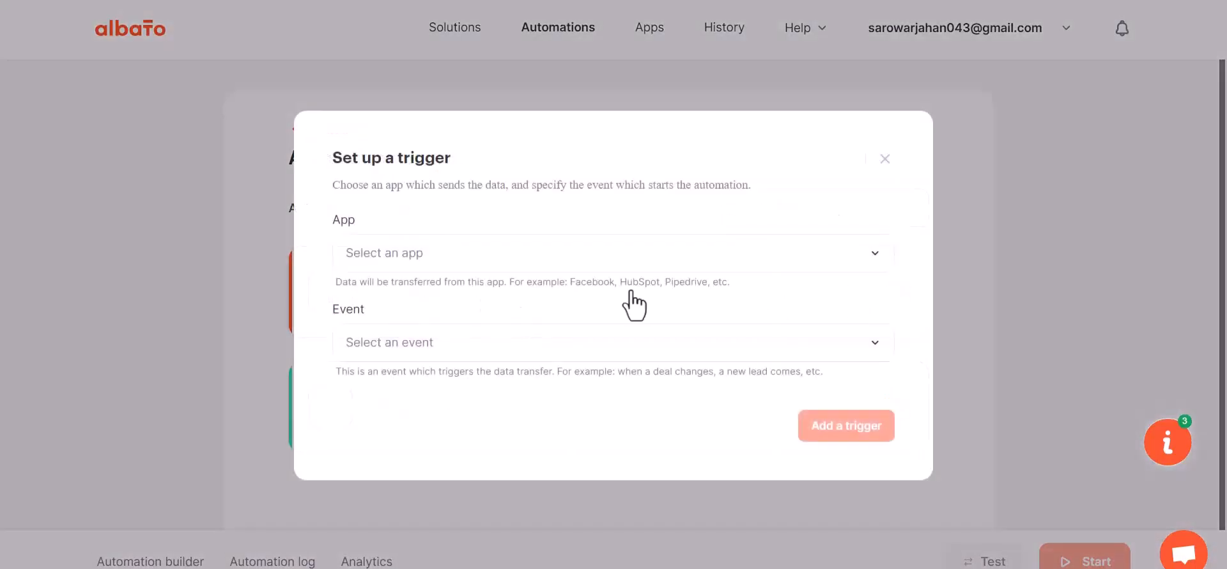
Add a Webhook trigger with the Incoming webhook event and the first My Account Webhook connection.
click(423, 262)
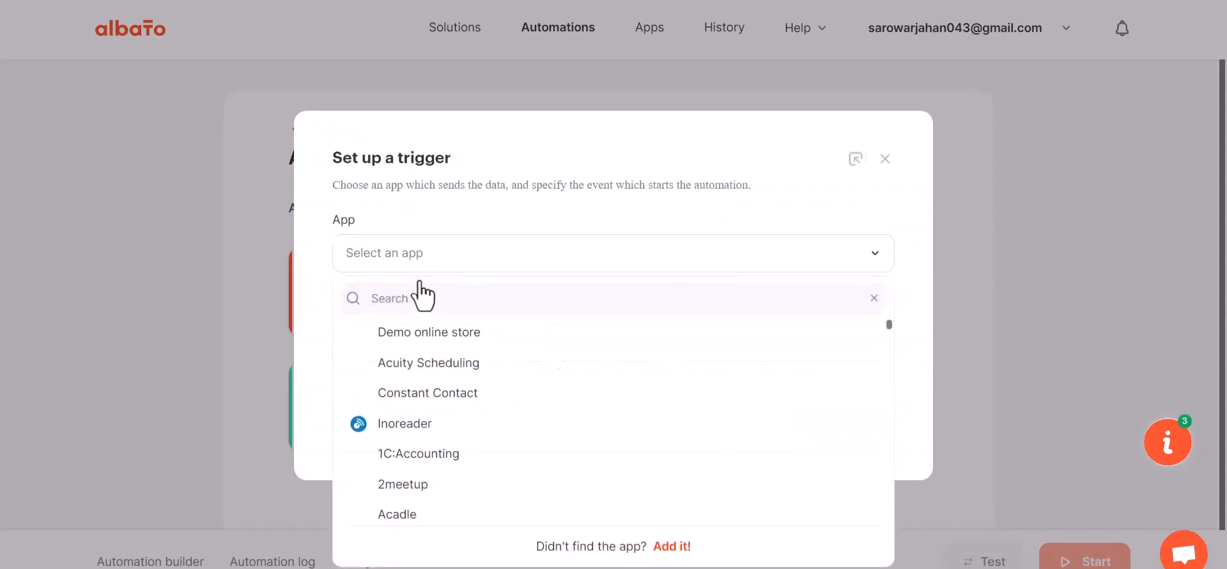
text(we)
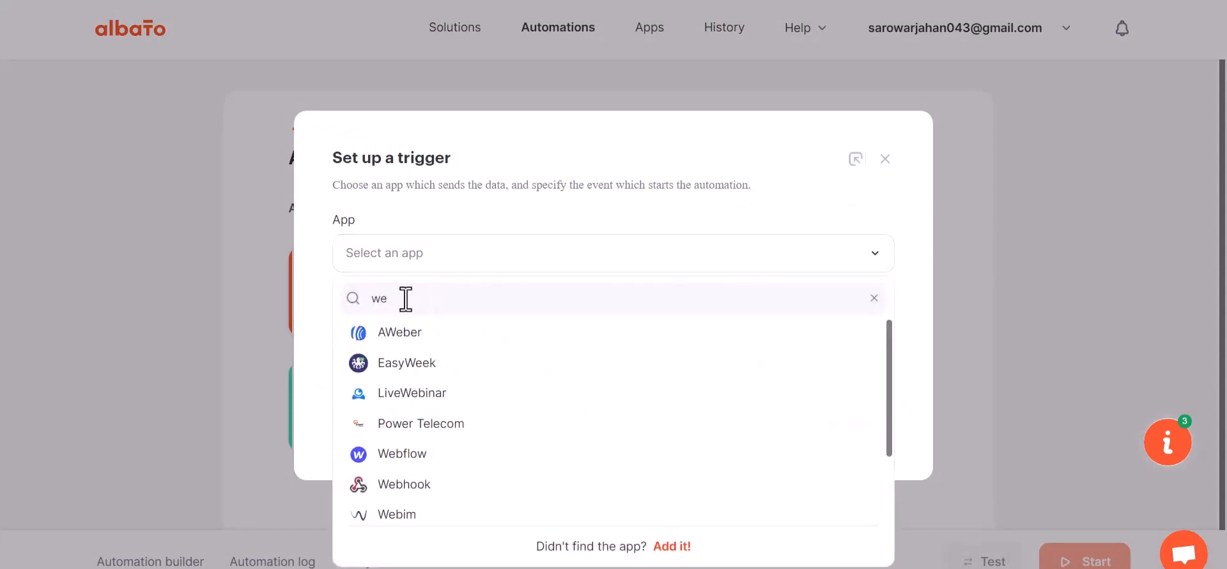
text(bh)
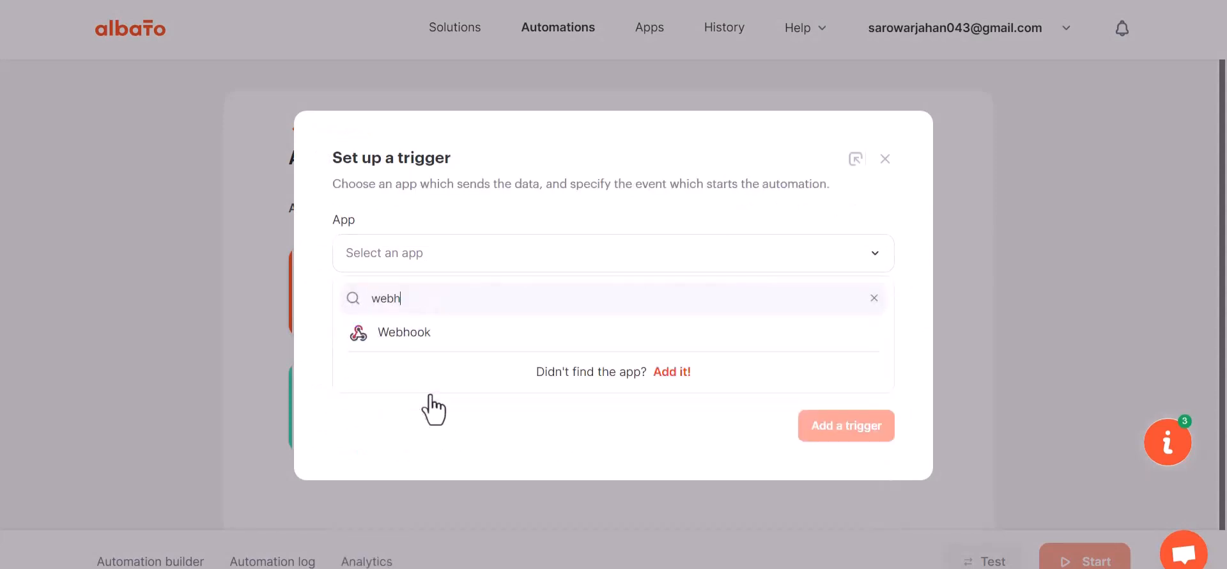
click(430, 345)
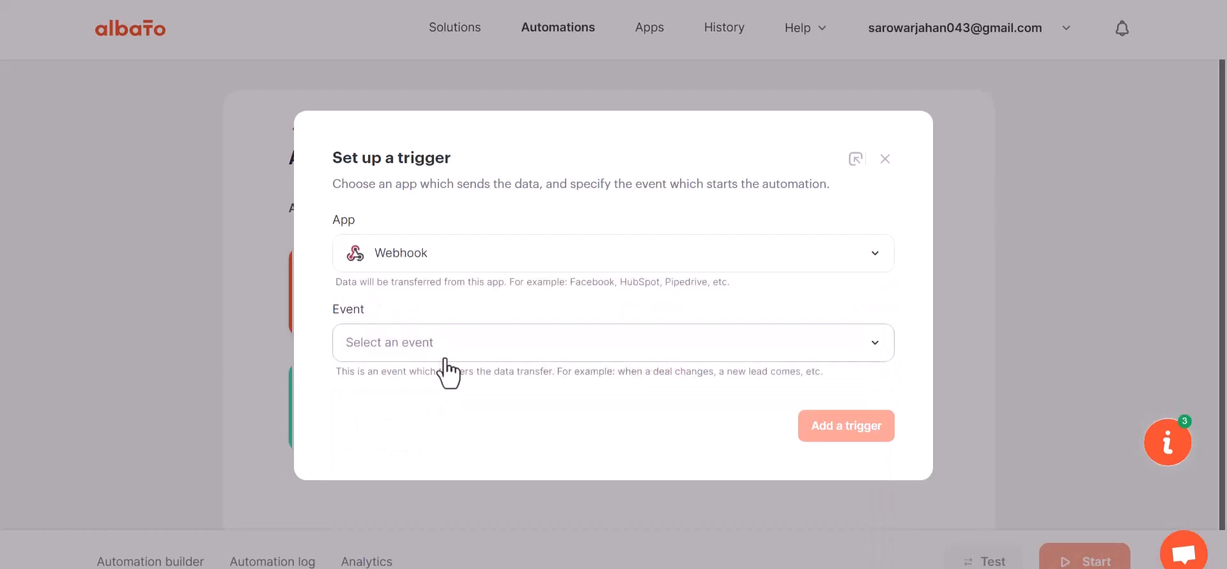
click(420, 344)
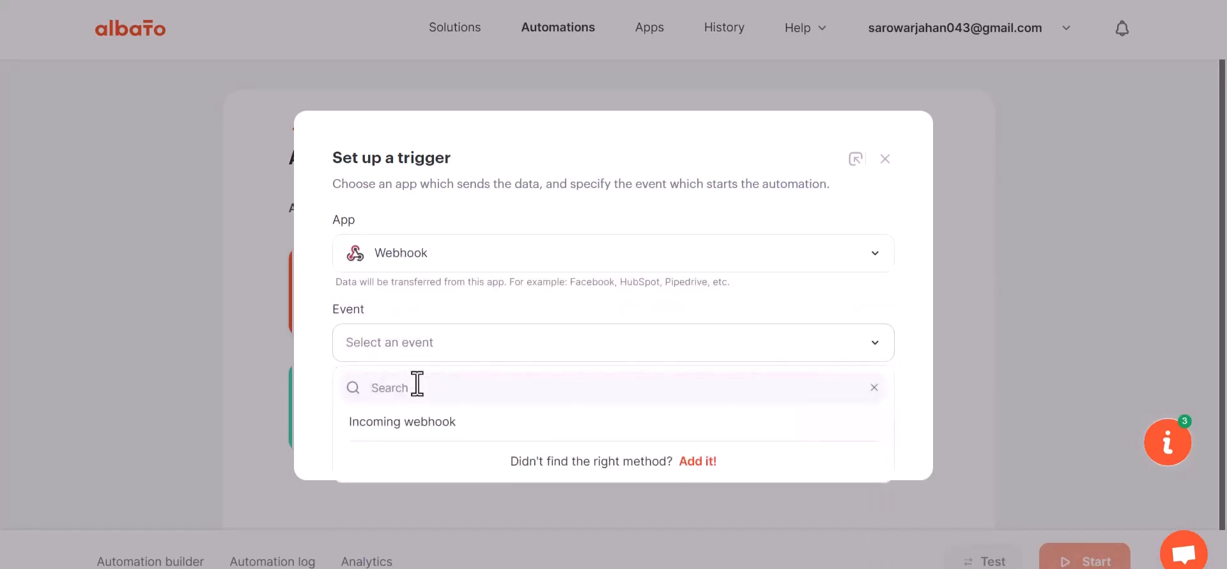
click(412, 425)
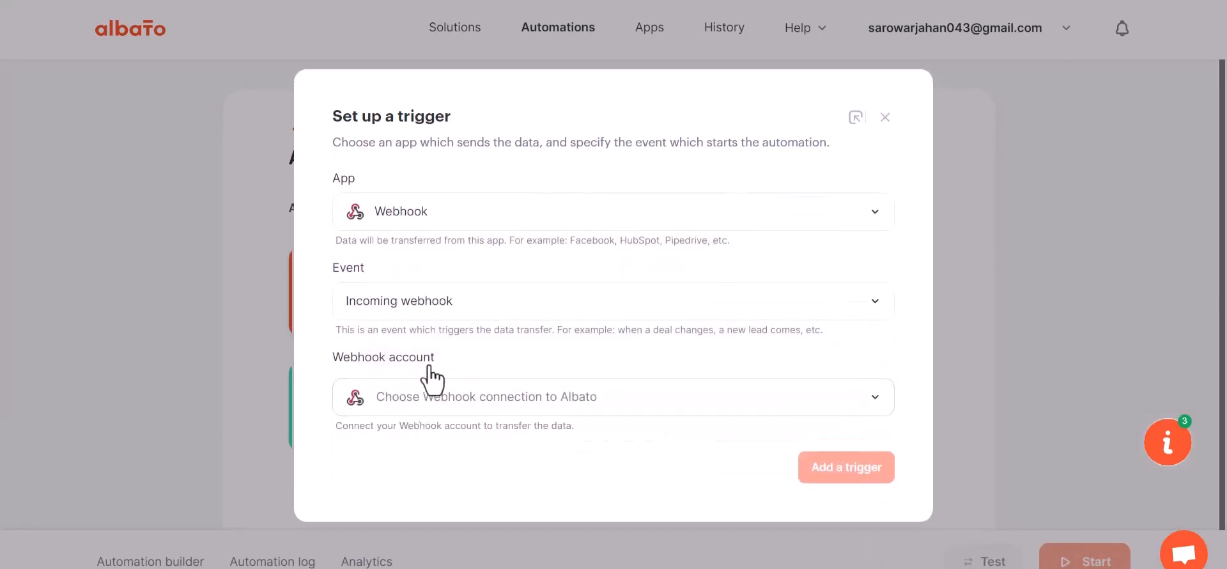
click(437, 401)
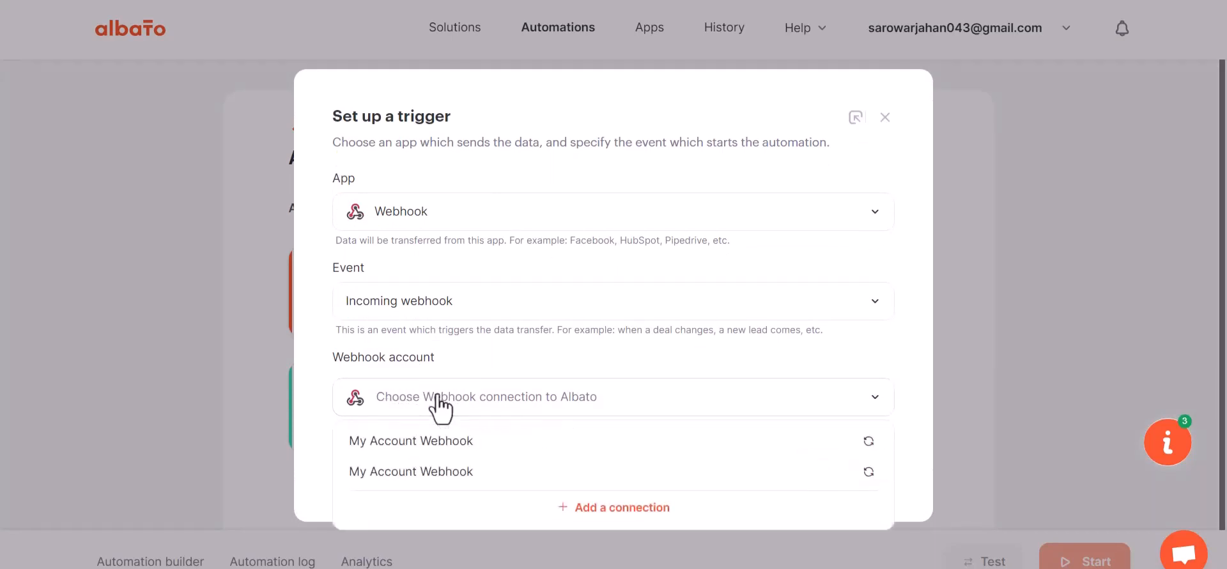
click(446, 446)
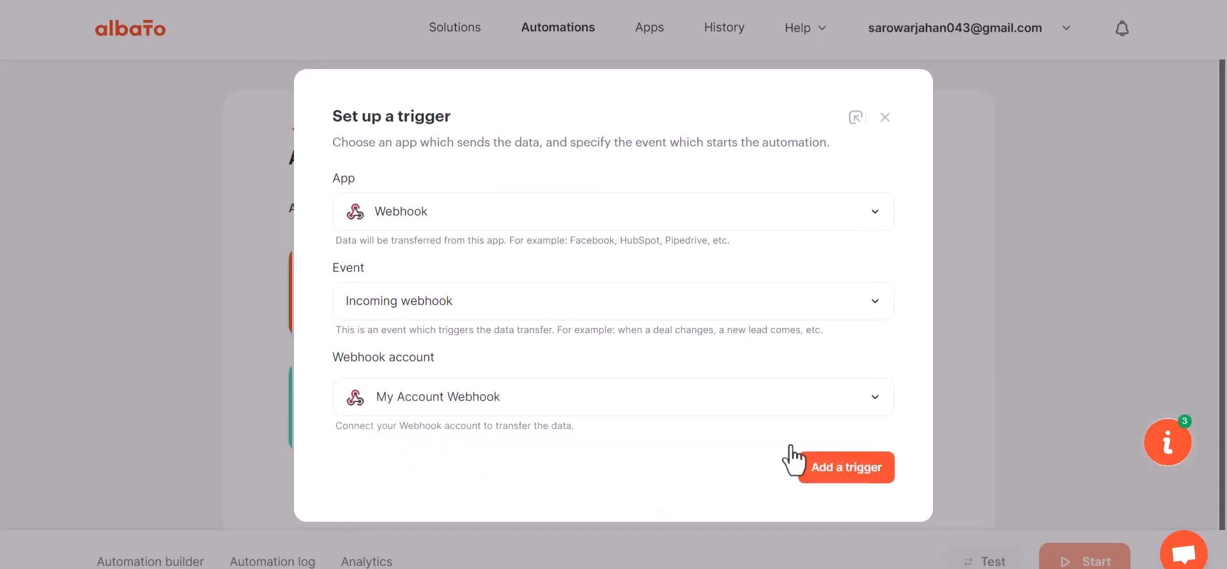
click(820, 470)
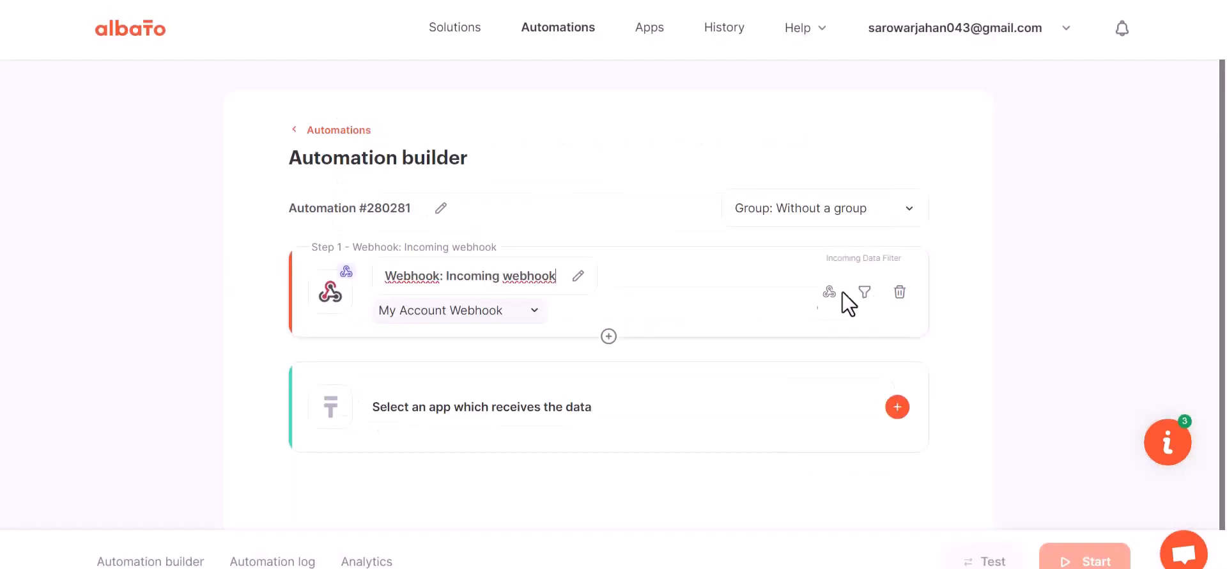
Copy the trigger's webhook URL, set the catcher to wait for data, and paste the URL as the Albato link in Bit Integrations.
click(829, 292)
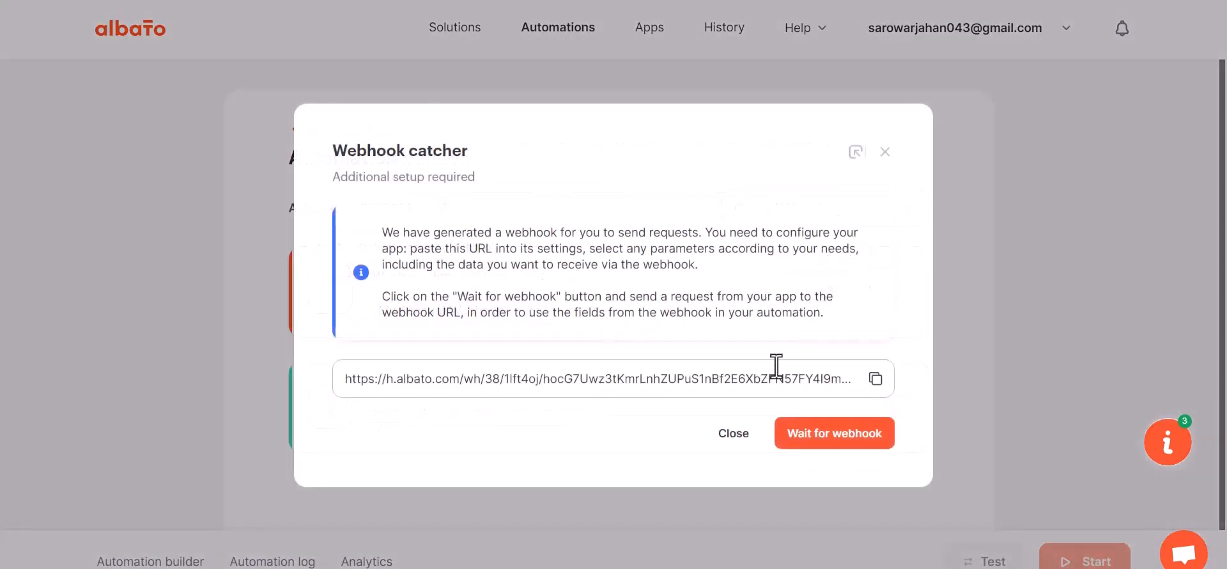
click(876, 378)
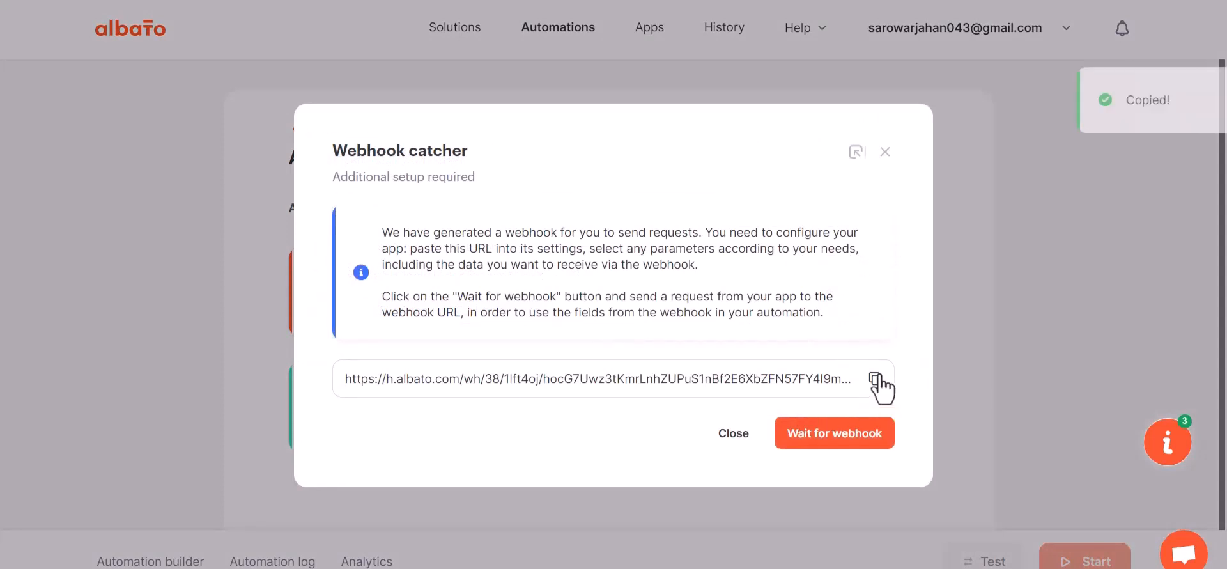
click(831, 435)
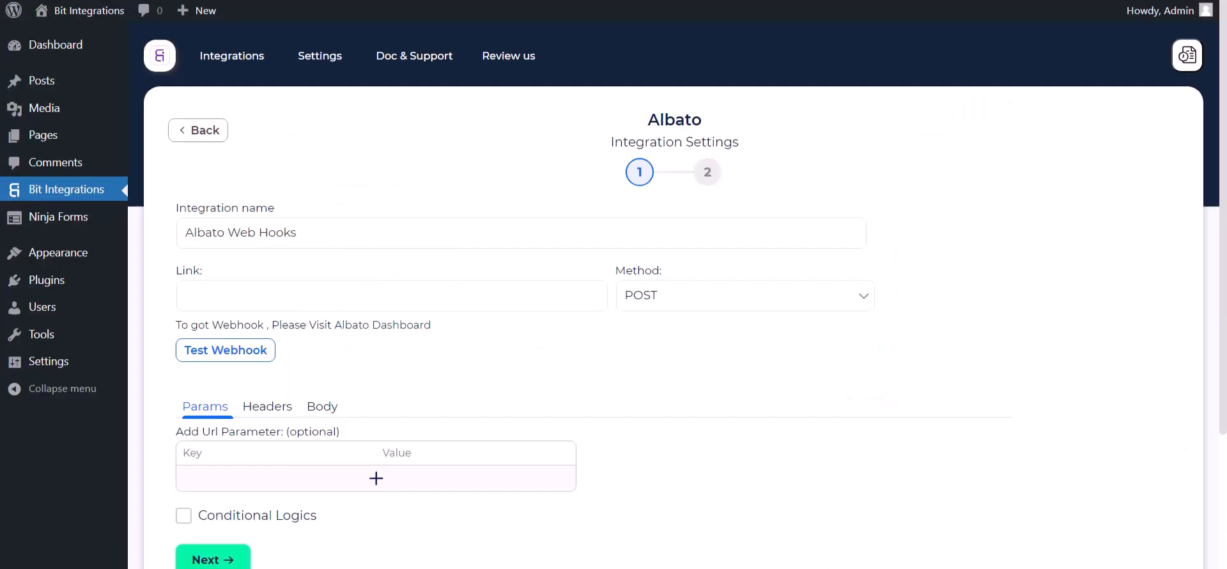
click(334, 301)
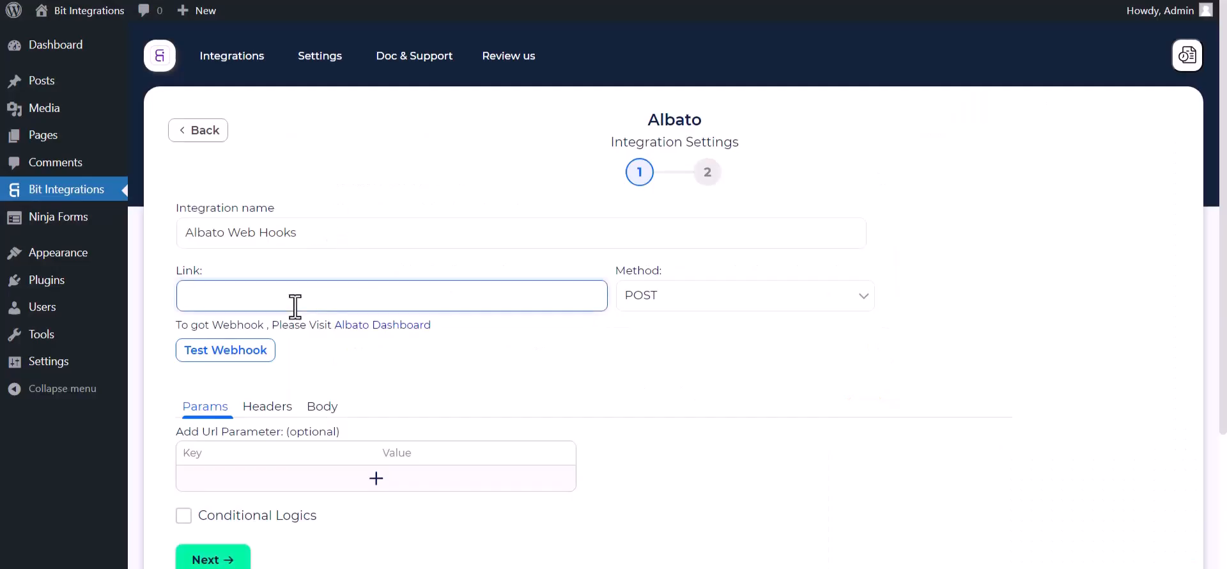
key(ctrl+v)
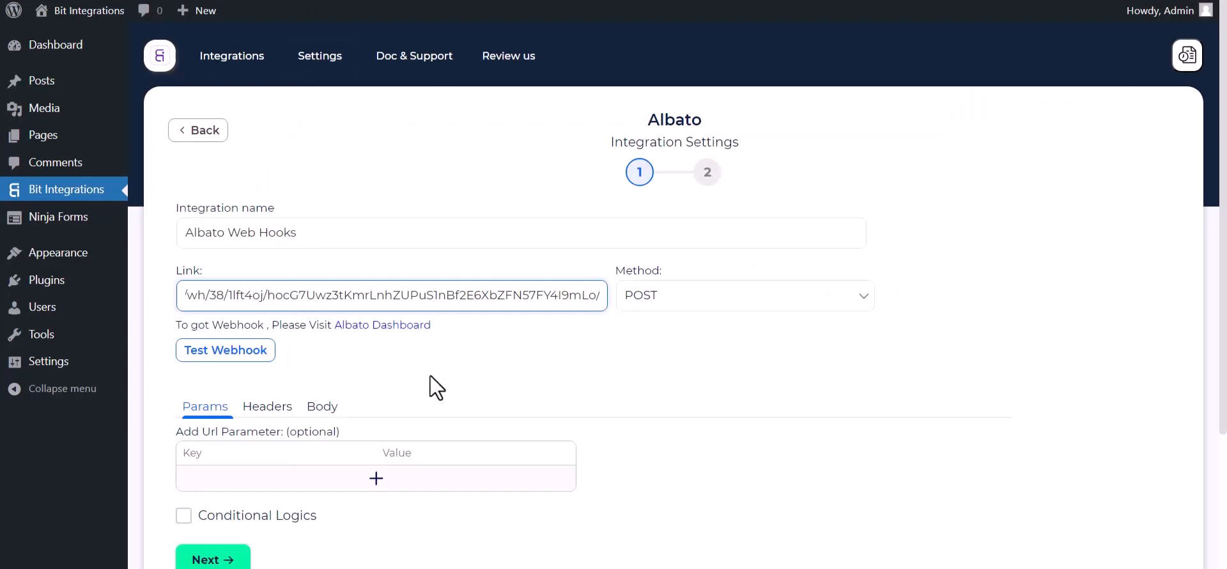
Configure the request body to send all data as application/json and test the webhook.
click(323, 409)
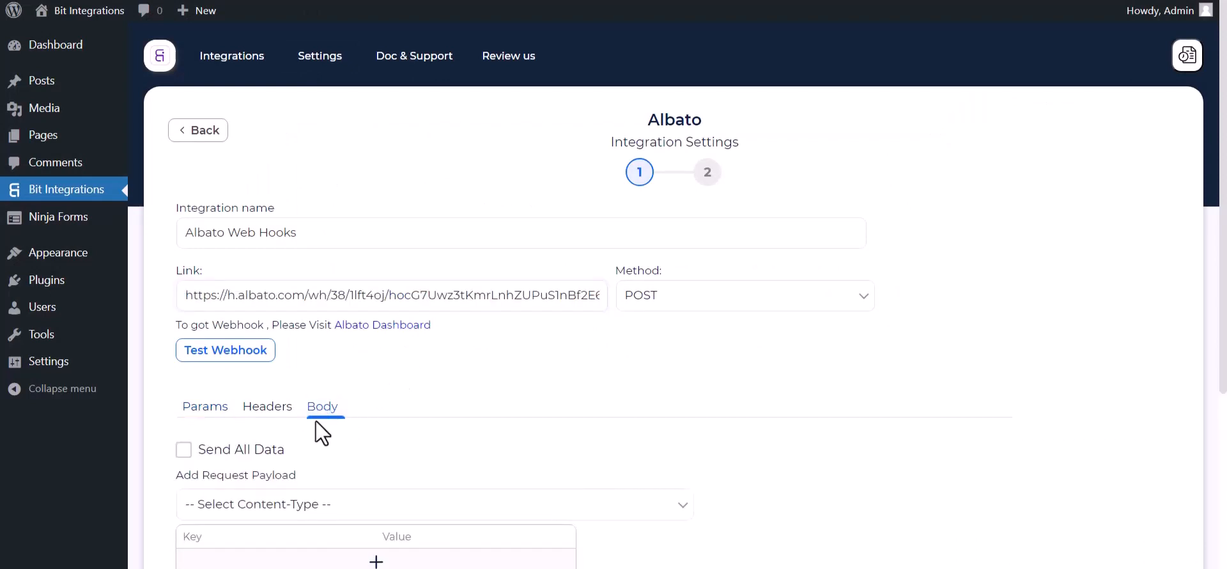
click(217, 451)
scroll(287, 459, down, 3)
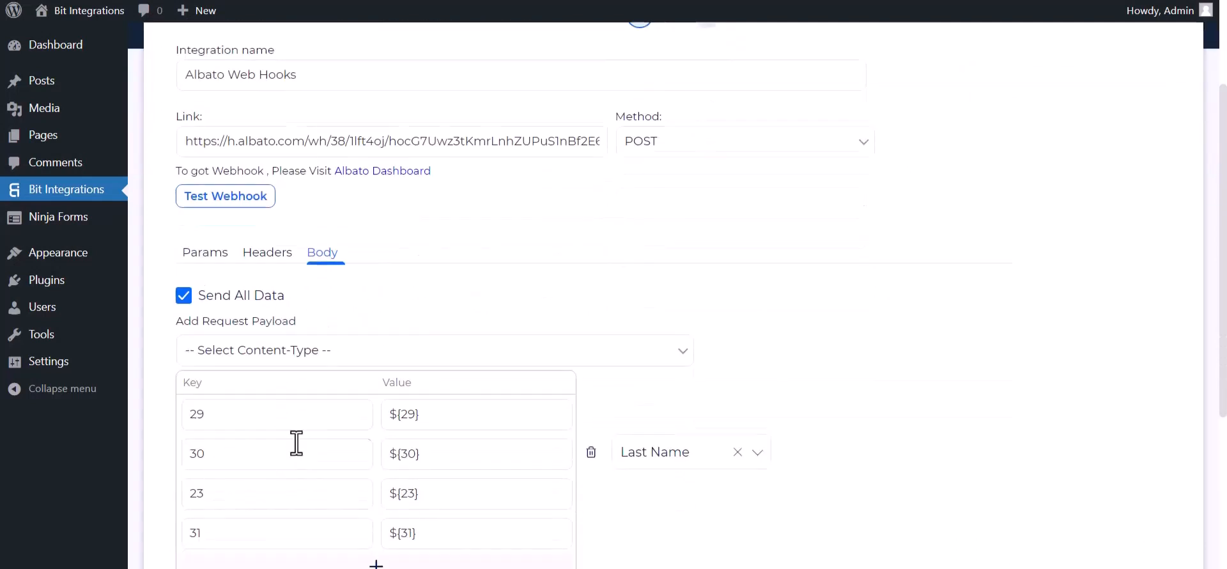
click(339, 352)
click(254, 389)
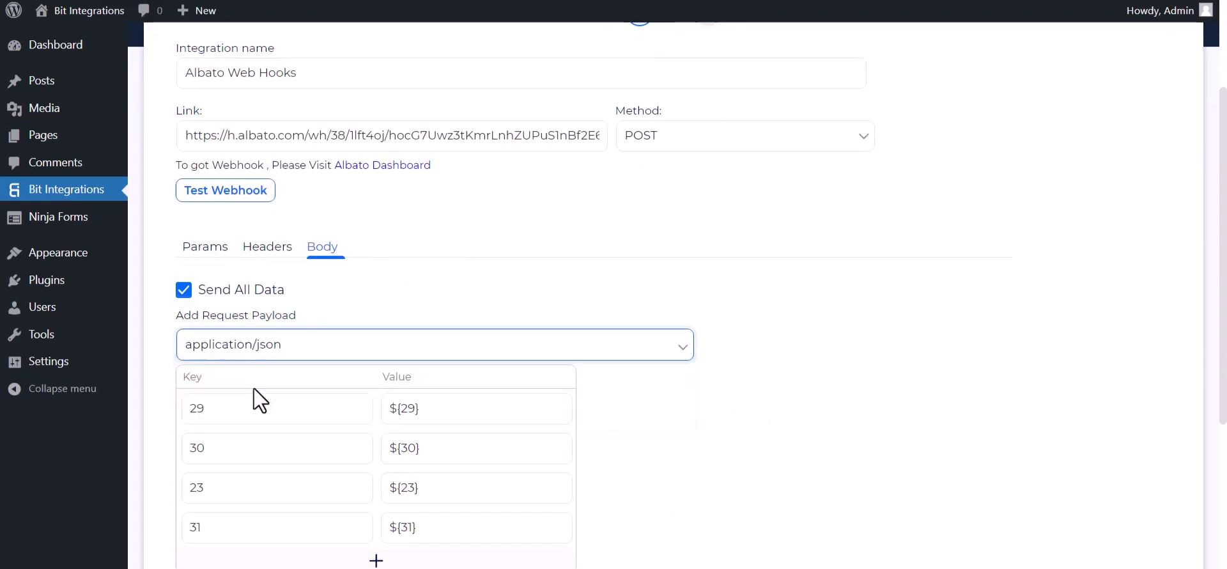
scroll(288, 266, up, 2)
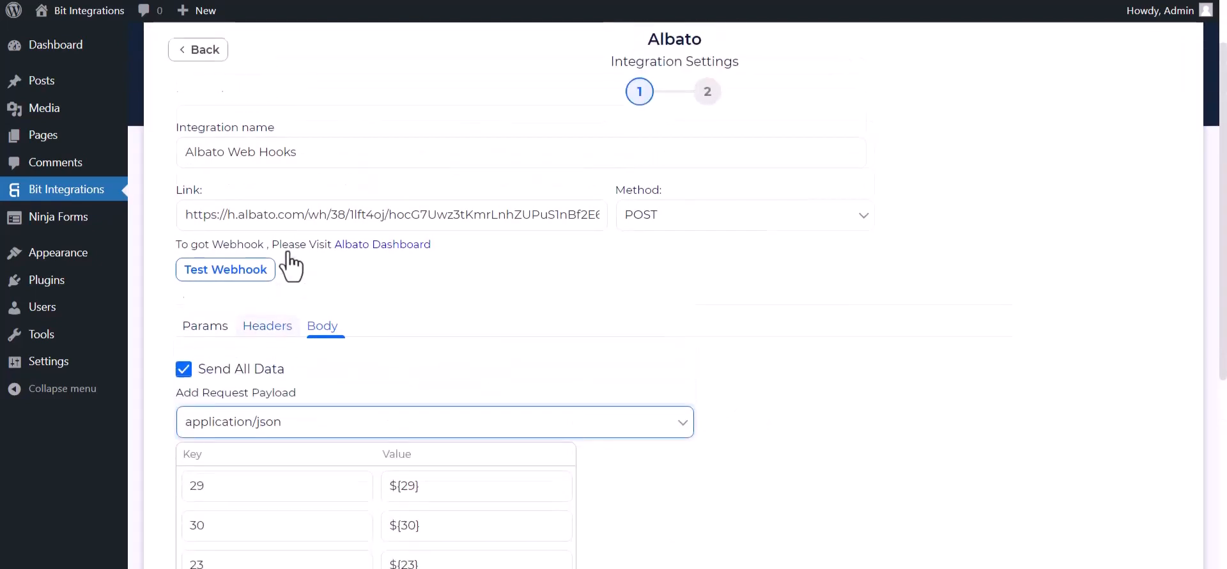
click(231, 274)
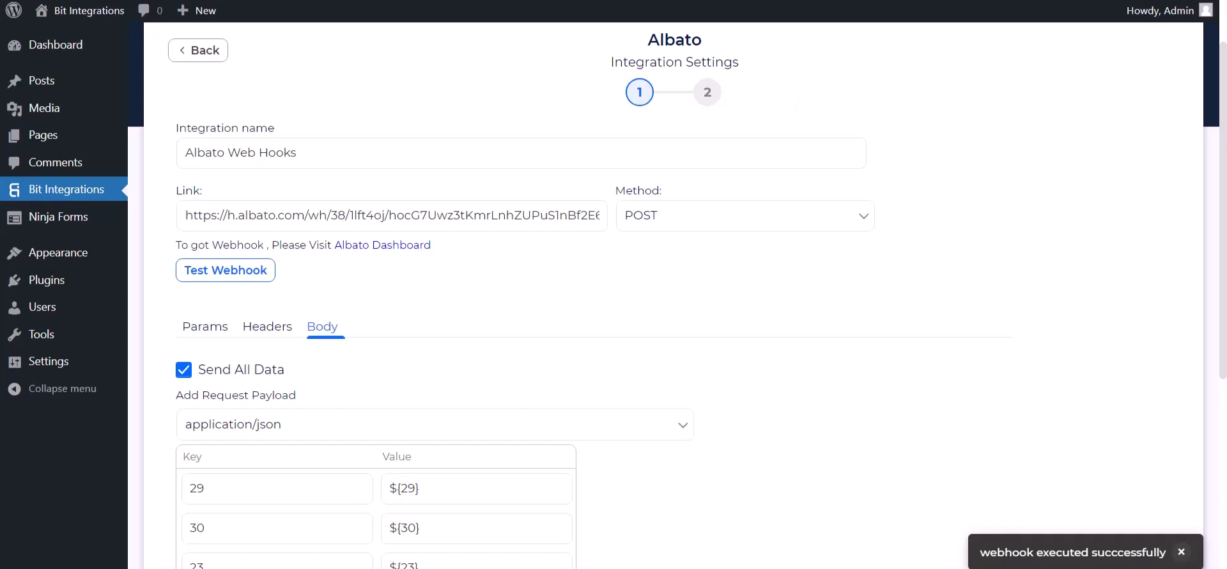
scroll(192, 377, down, 5)
click(184, 358)
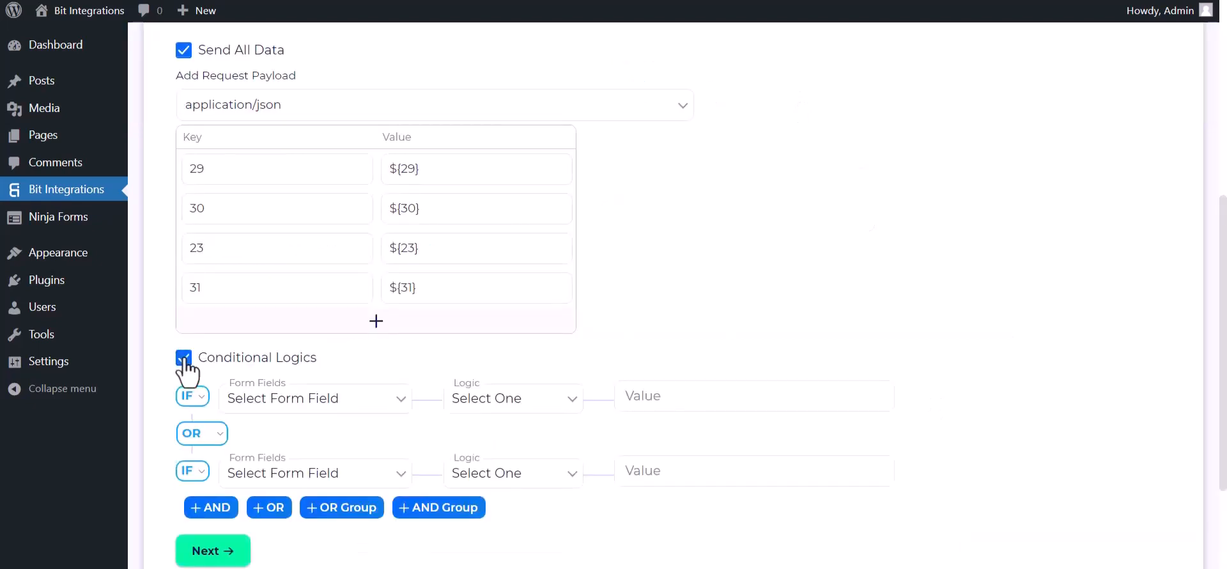
scroll(328, 424, down, 1)
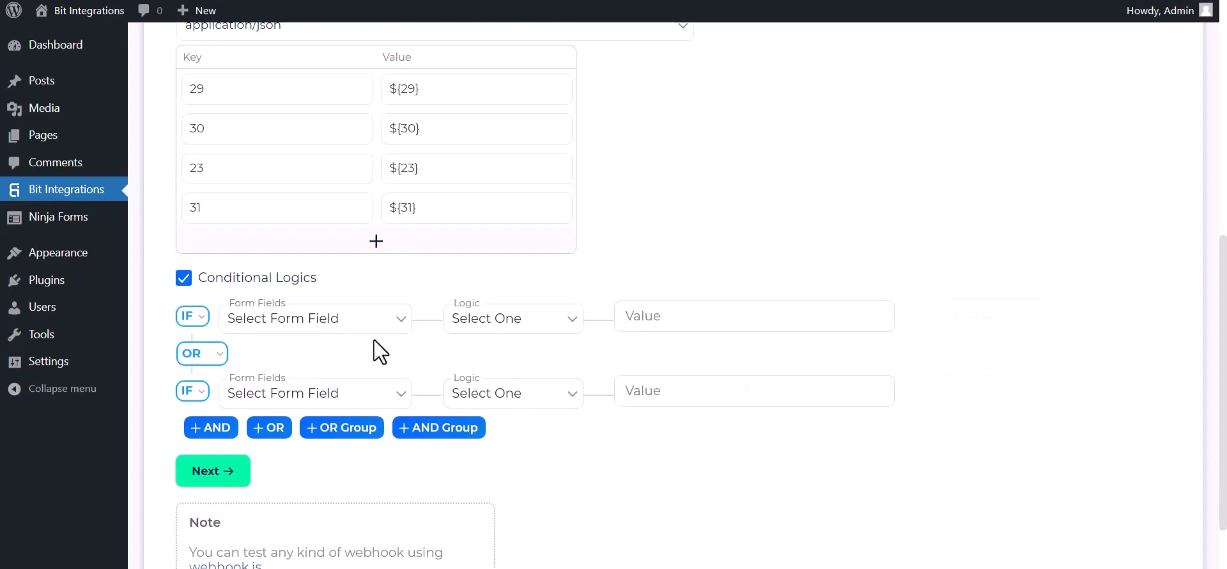
click(183, 277)
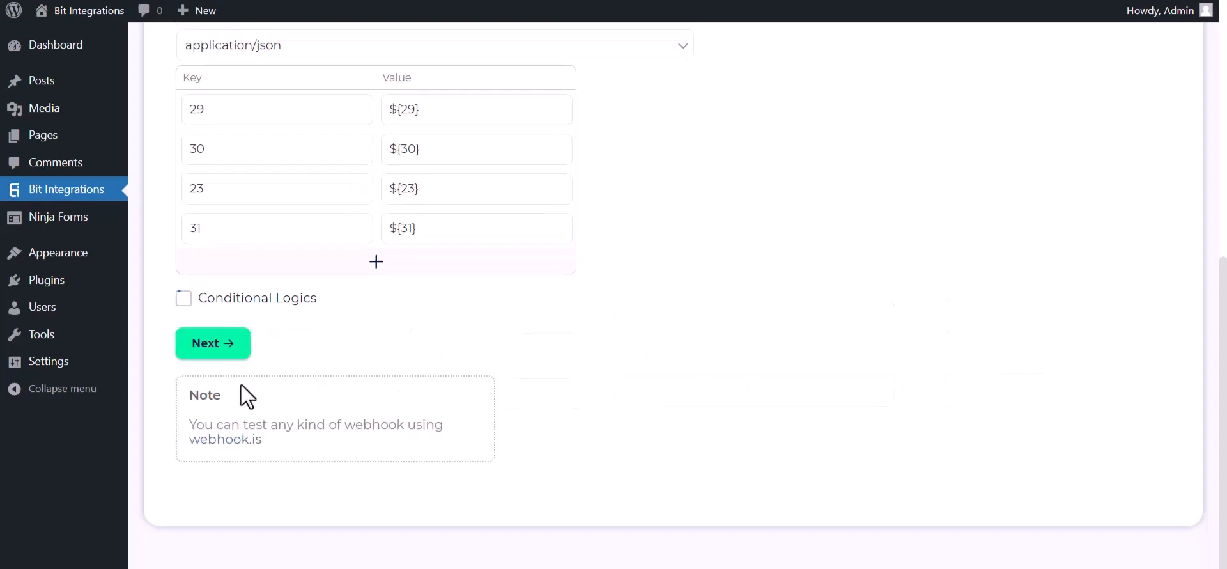
Complete the Albato integration settings, then finish and save the integration.
click(220, 353)
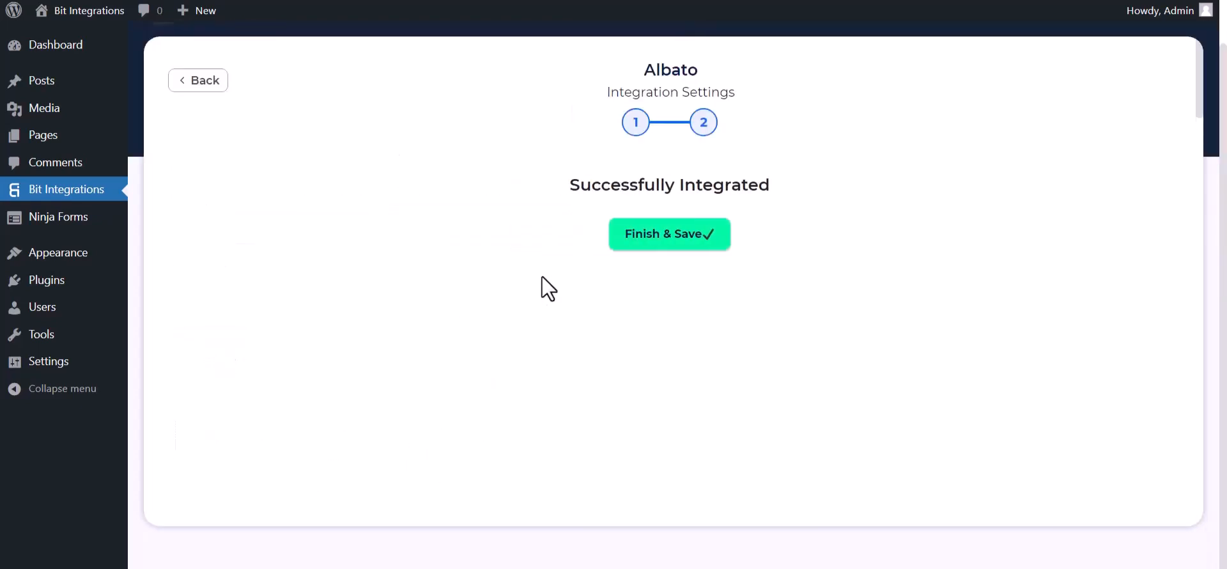
click(634, 253)
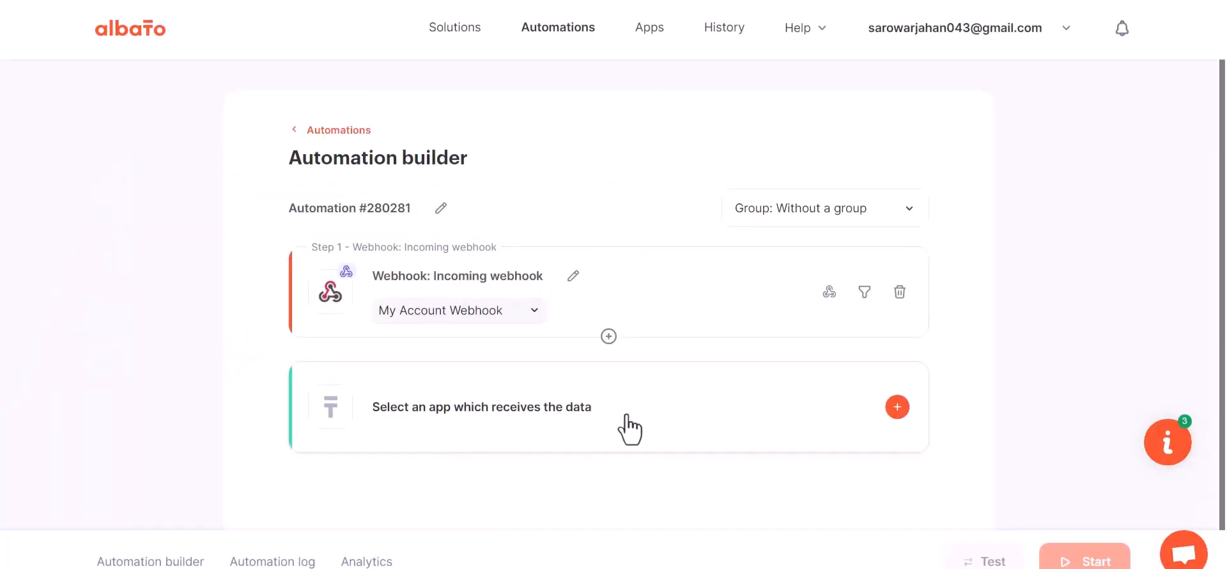
Choose MailChimp as the receiving app for a new action, with Add subscriber to the list as its action.
click(624, 417)
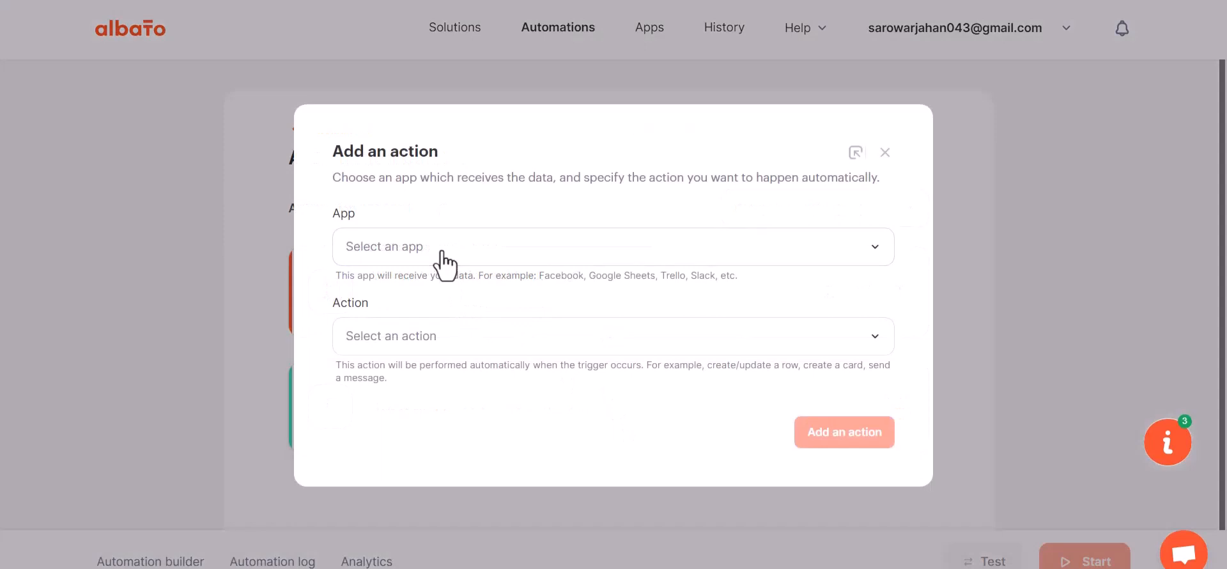
click(414, 259)
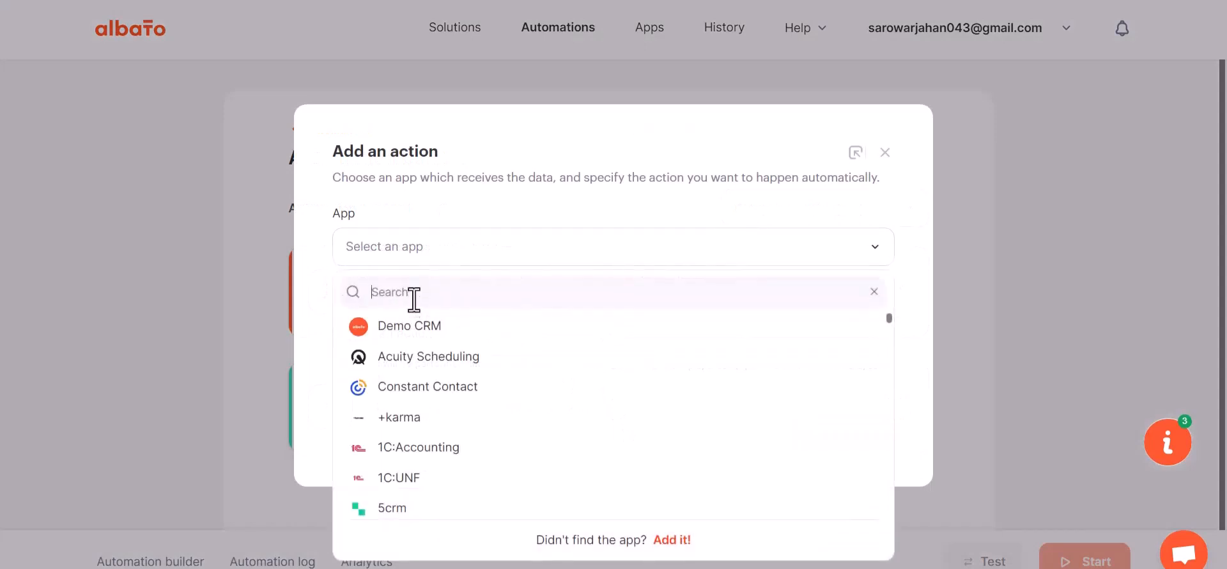
text(mail)
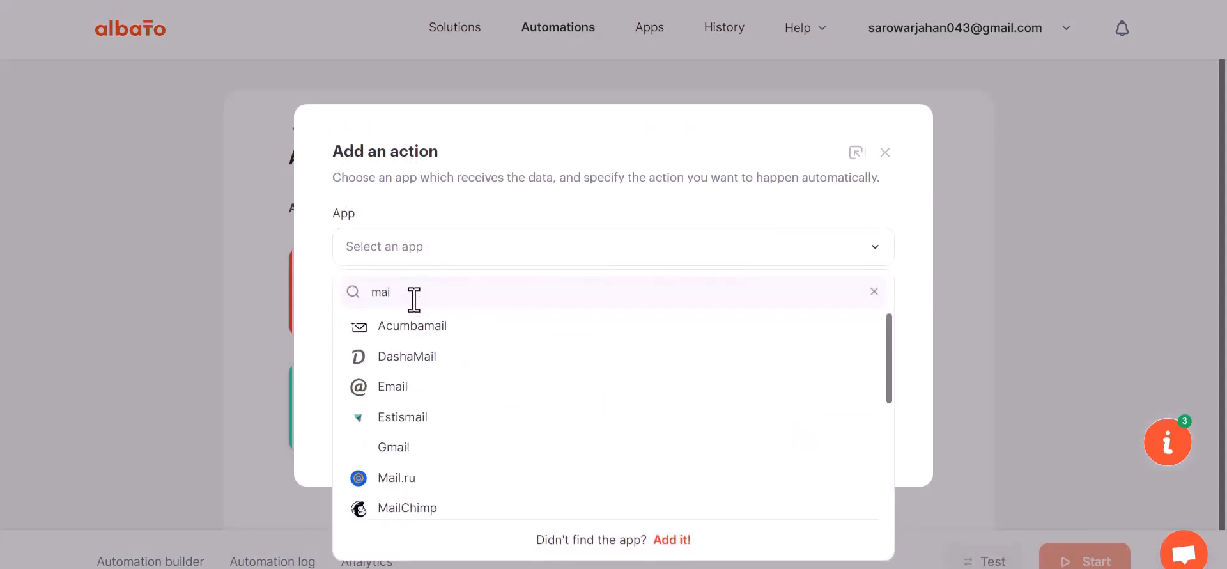
text(c)
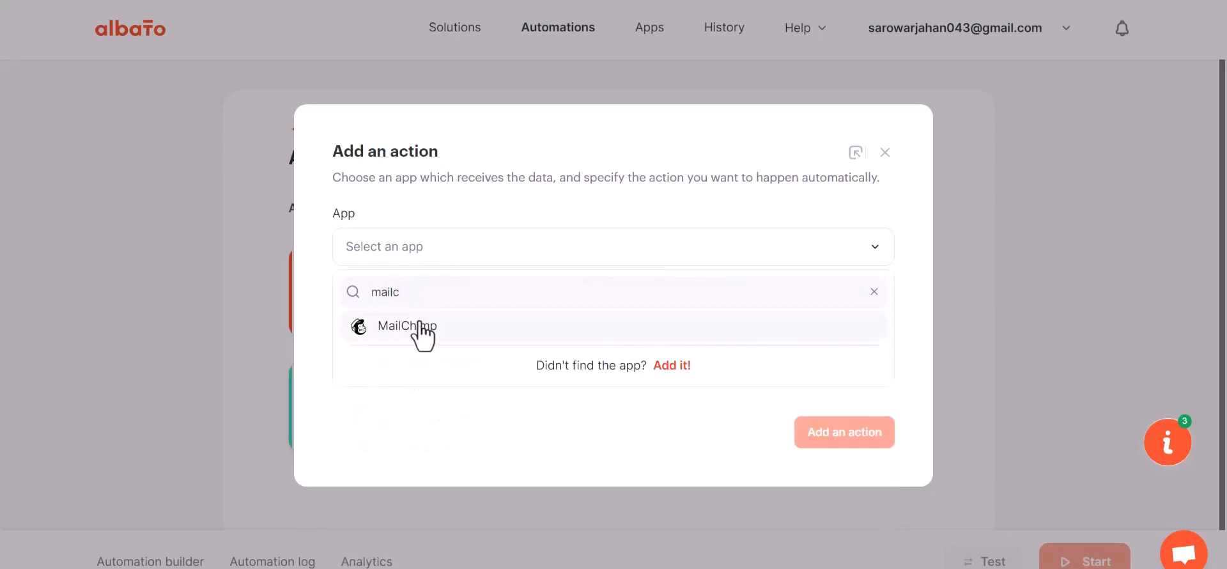
click(419, 328)
click(427, 349)
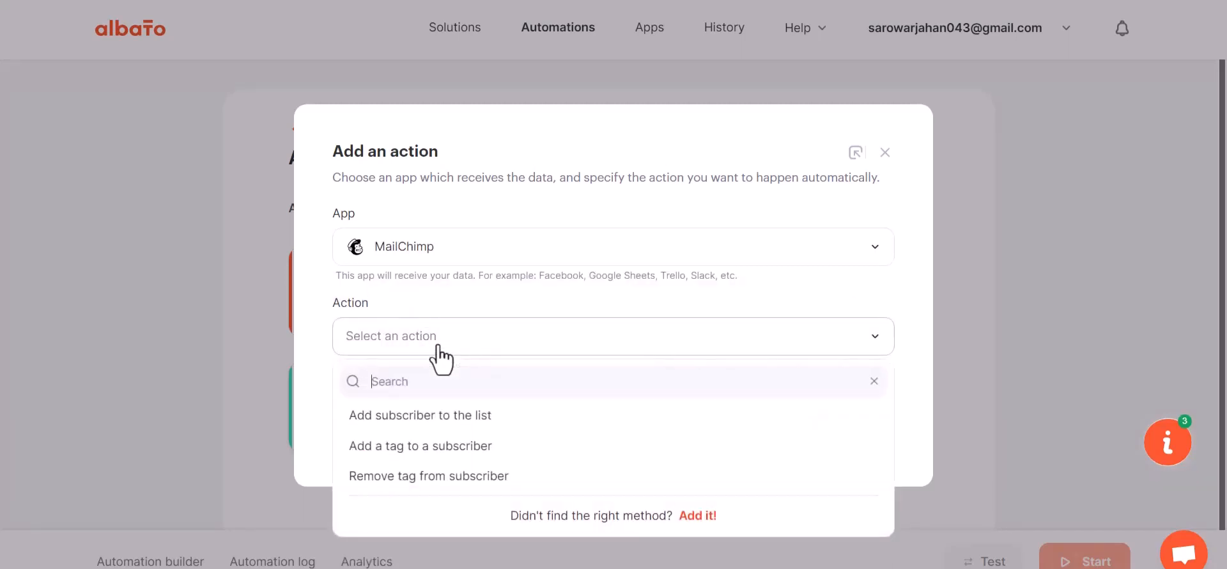
click(460, 415)
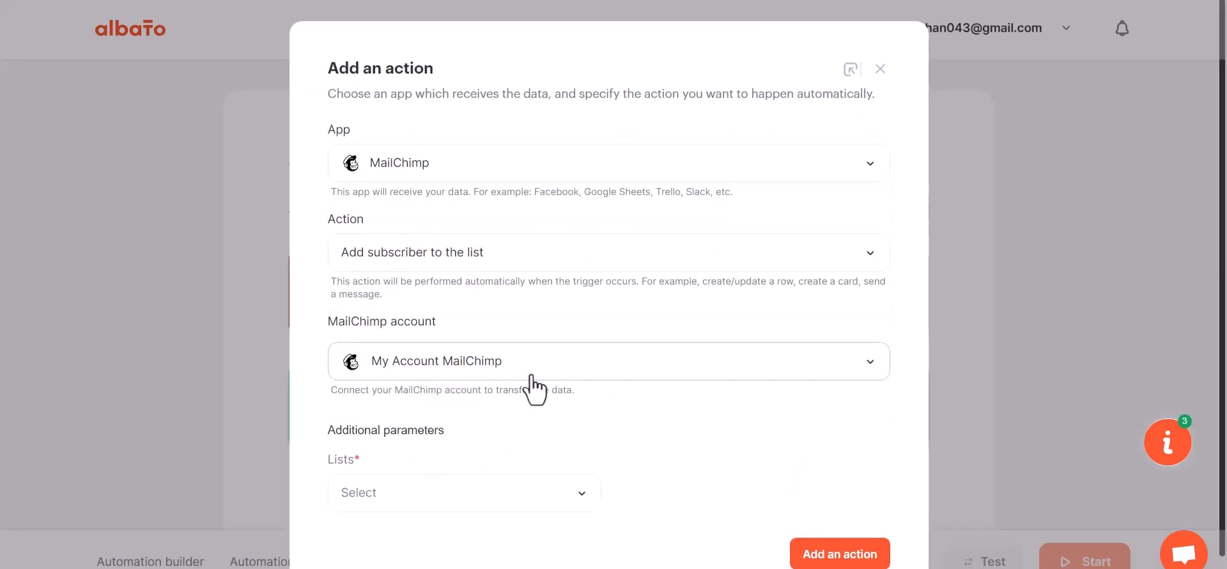
Connect a MailChimp account to the action by logging in and authorizing Albato to access it.
click(452, 374)
click(585, 414)
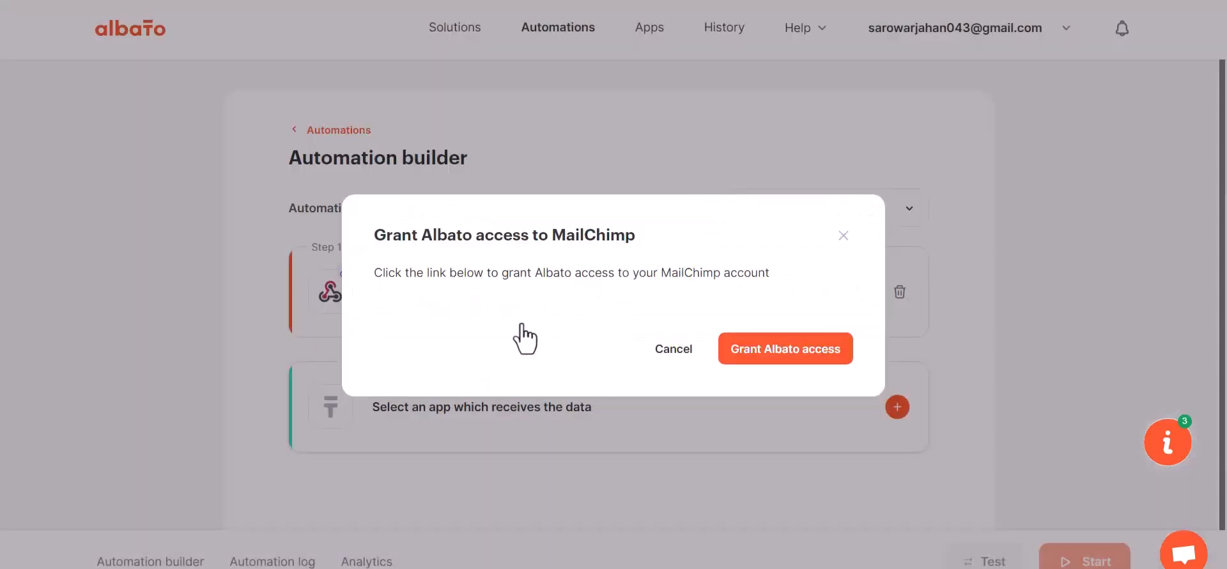
click(754, 349)
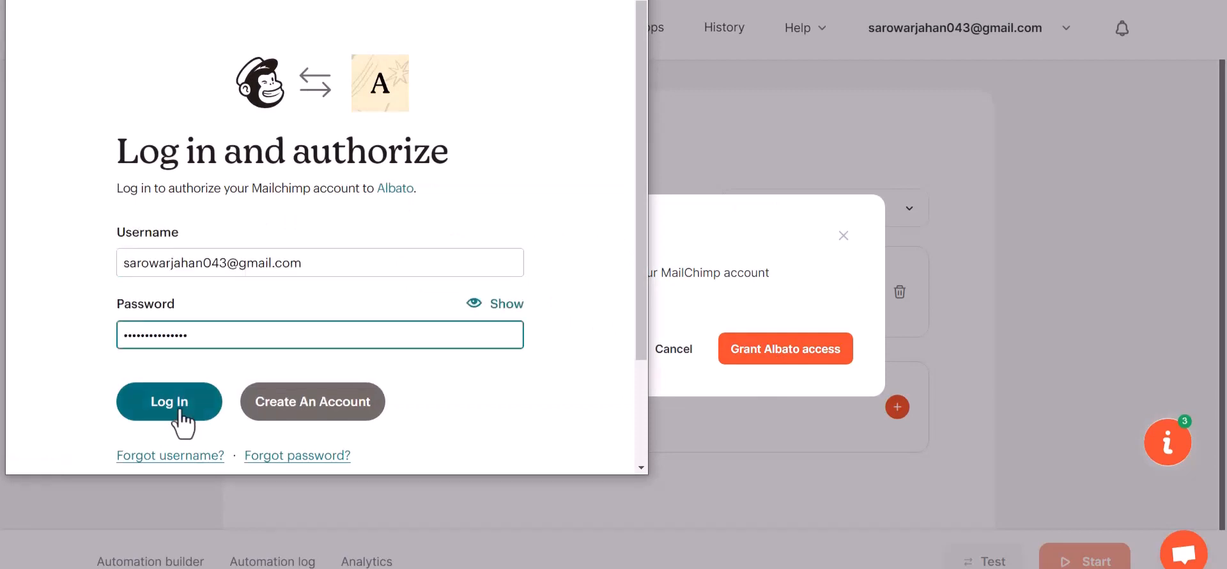
click(179, 411)
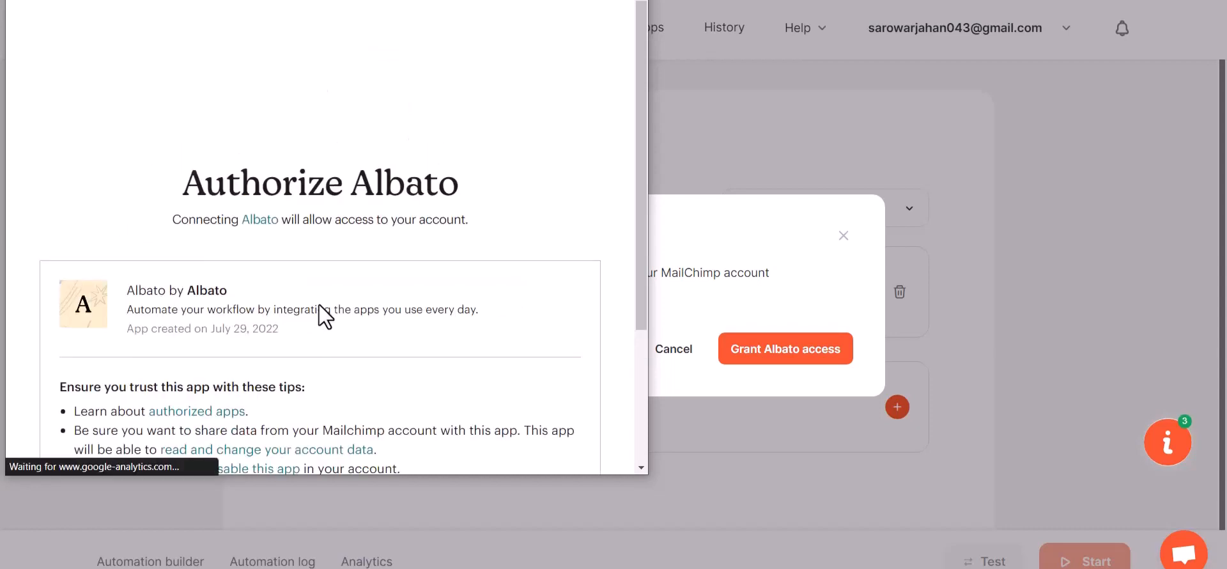
scroll(320, 305, down, 3)
click(82, 420)
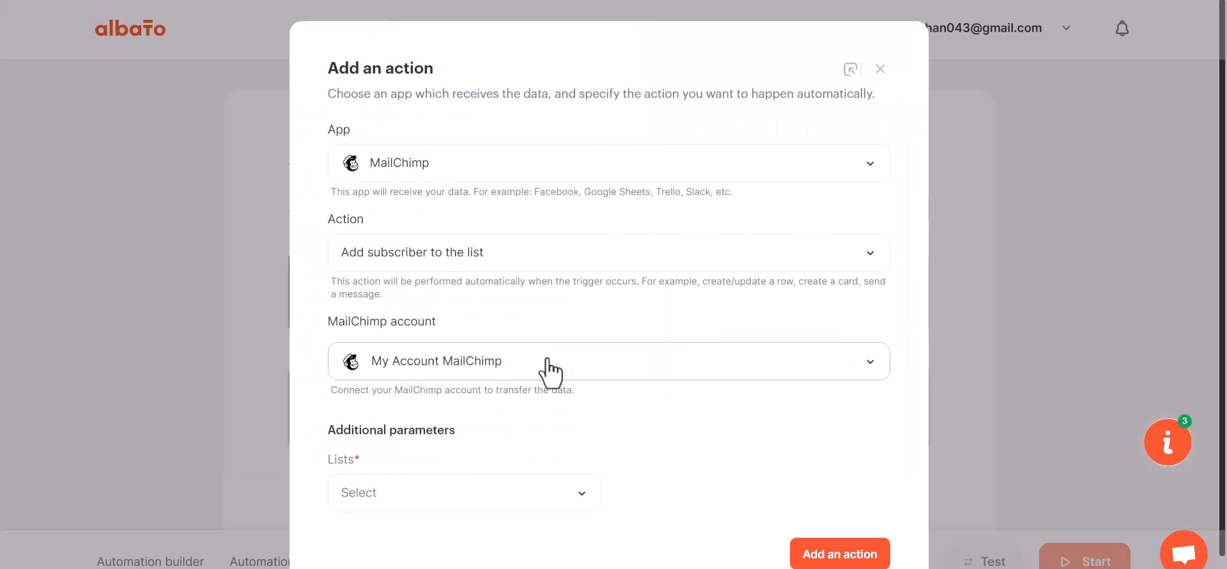
scroll(544, 366, down, 1)
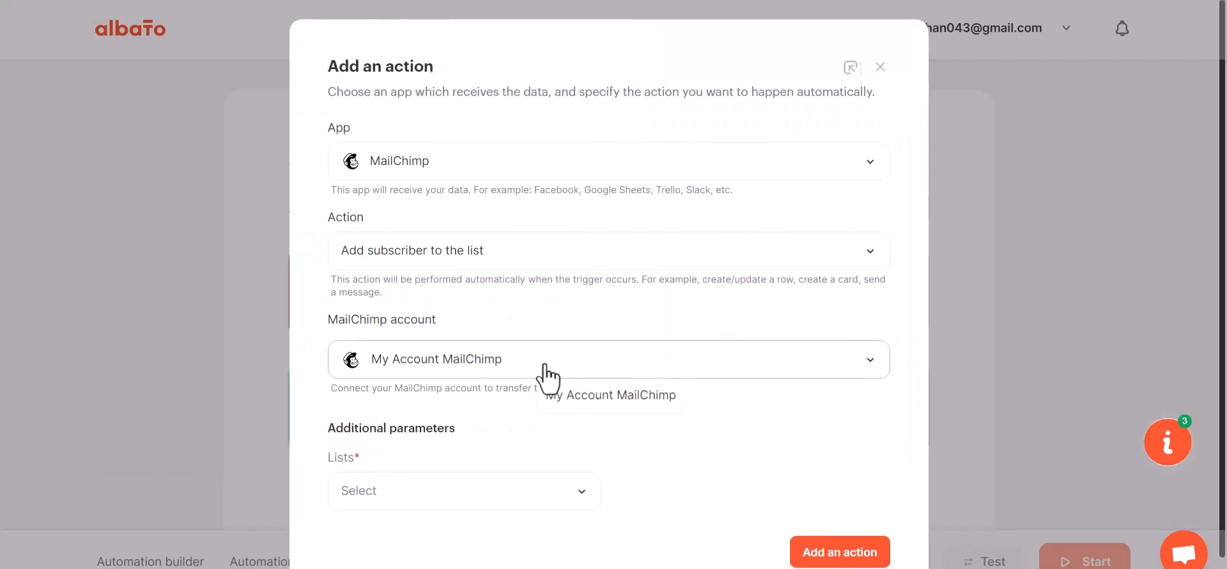
Select the available MailChimp list for new subscribers and add the action to the automation.
click(472, 476)
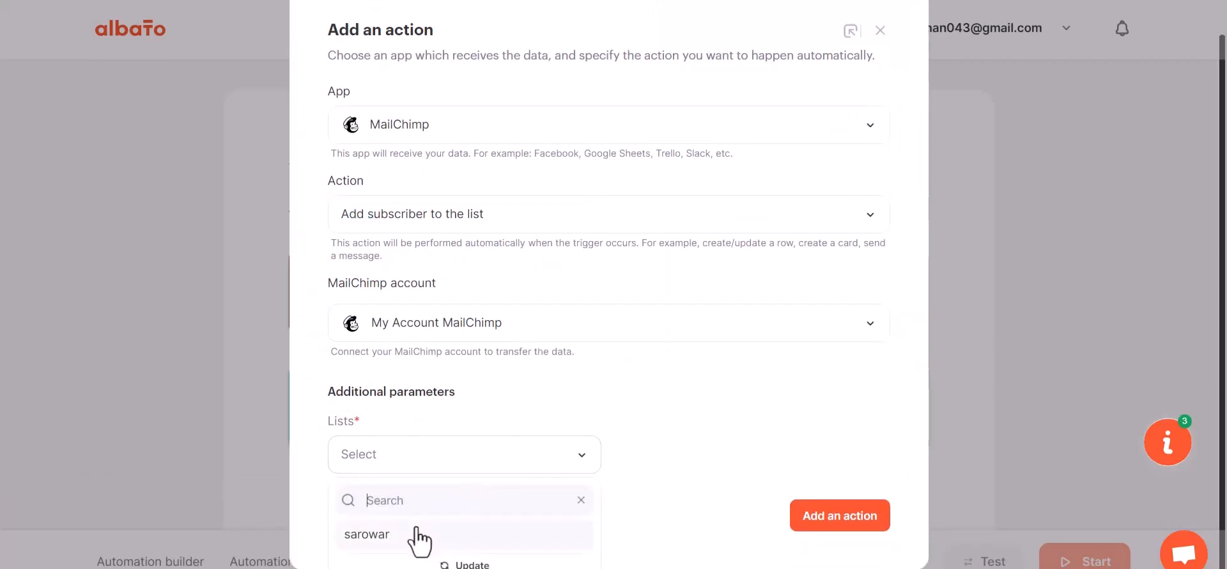
click(425, 535)
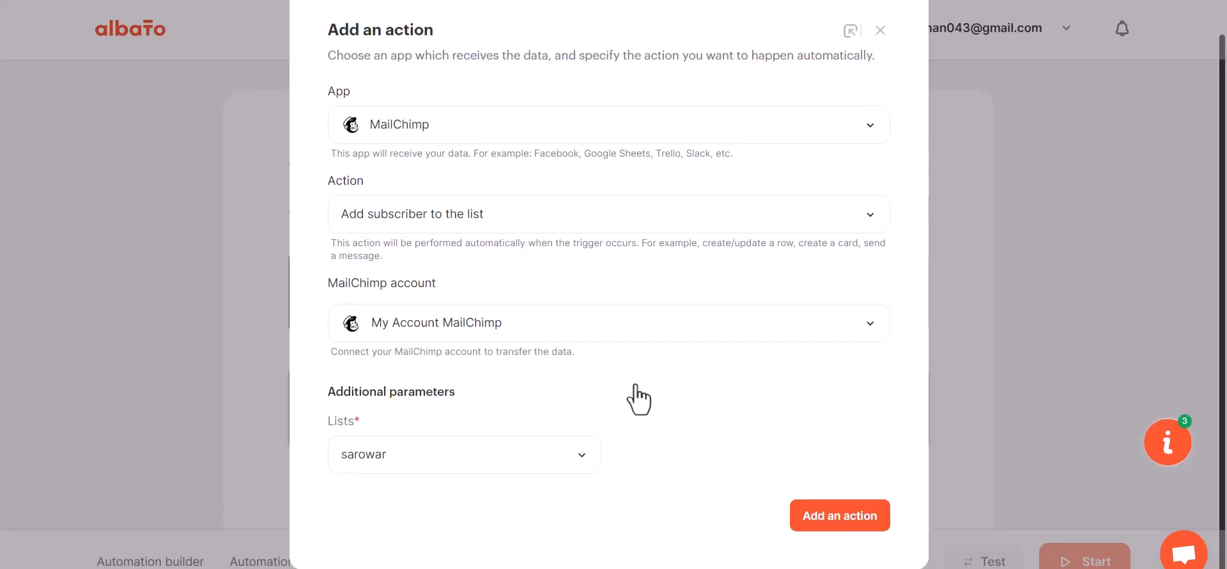
click(845, 516)
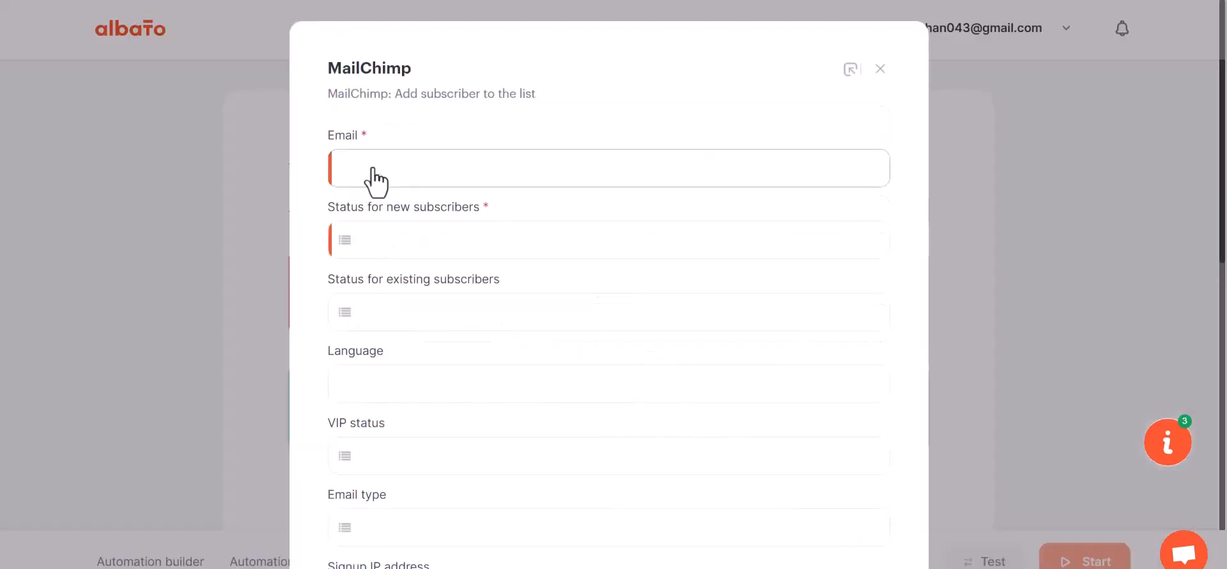
Map the MailChimp Email field to webhook value 23 and set the status for new subscribers to Subscribed.
click(427, 175)
click(441, 275)
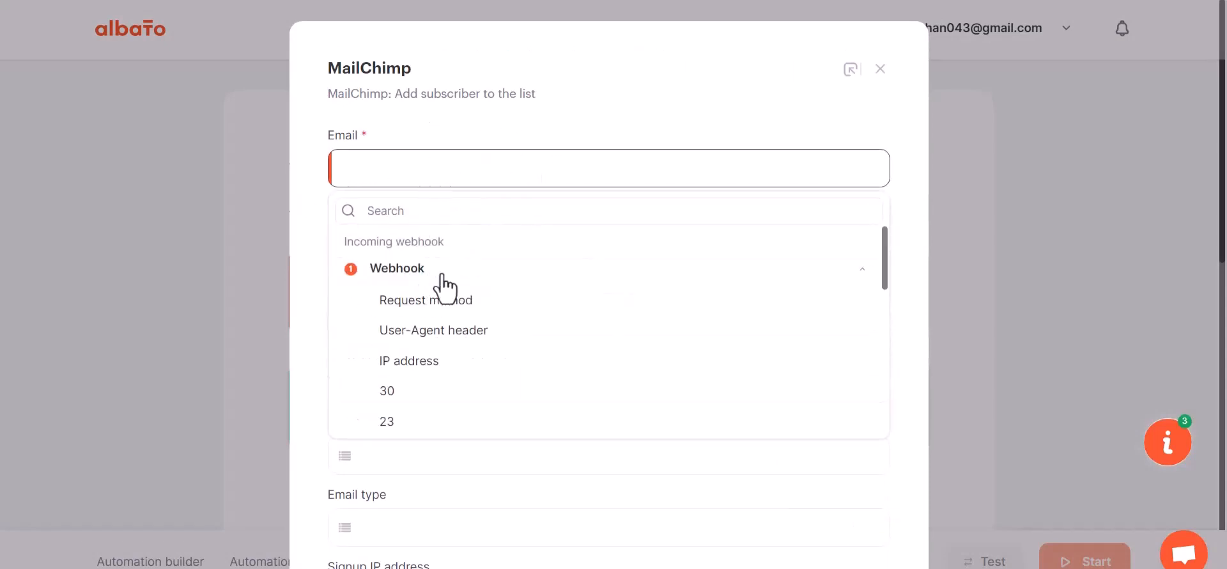
click(400, 420)
scroll(421, 355, down, 1)
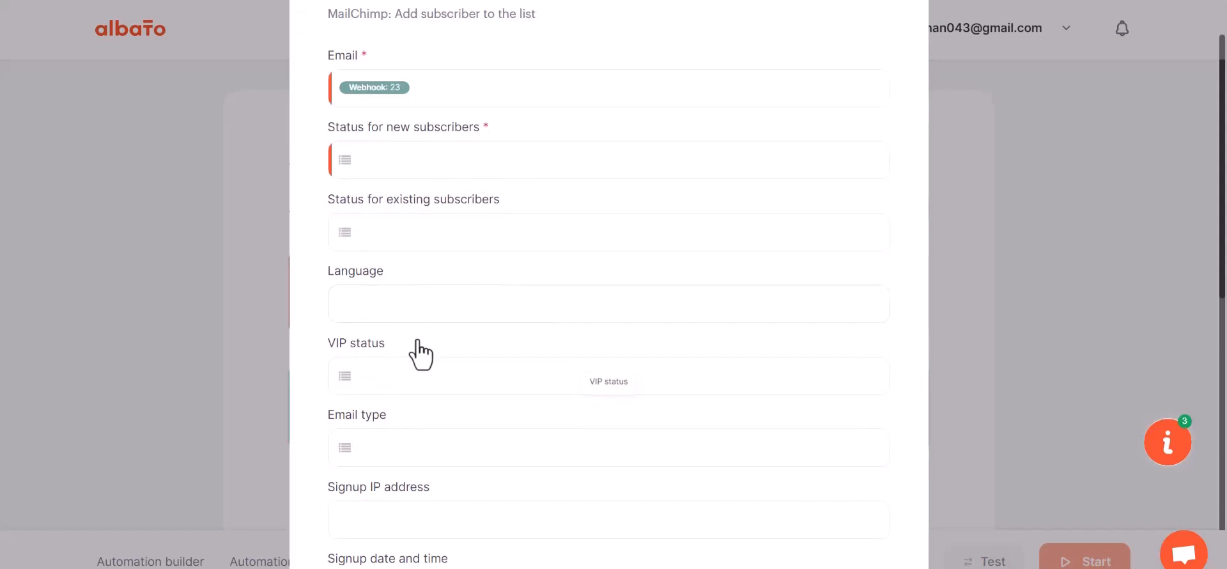
scroll(420, 354, down, 1)
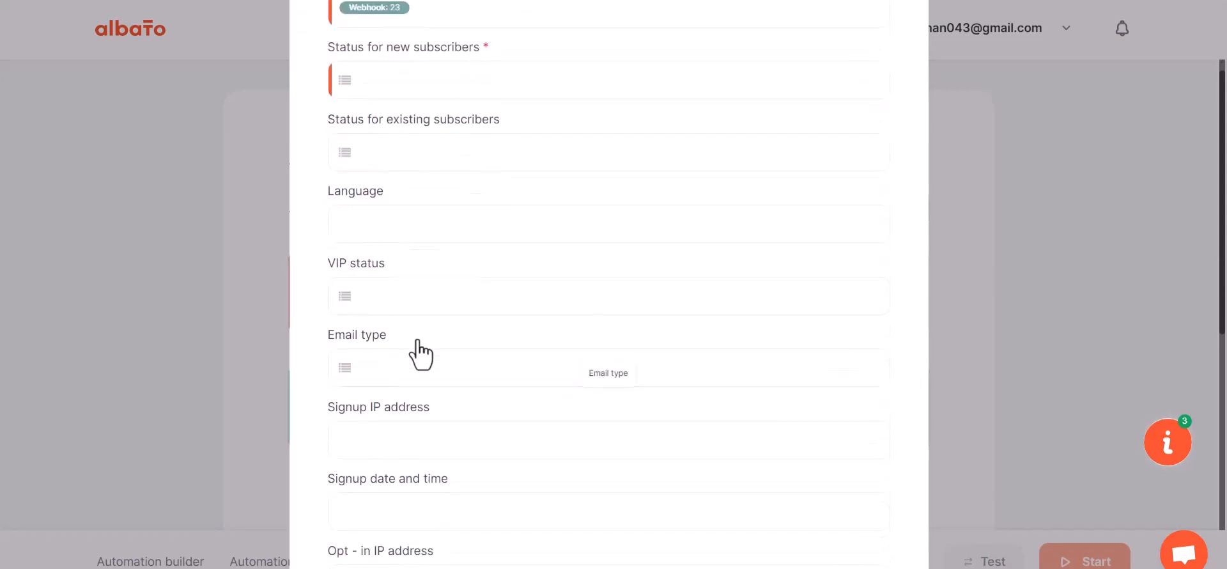
click(420, 81)
click(432, 195)
scroll(461, 337, down, 6)
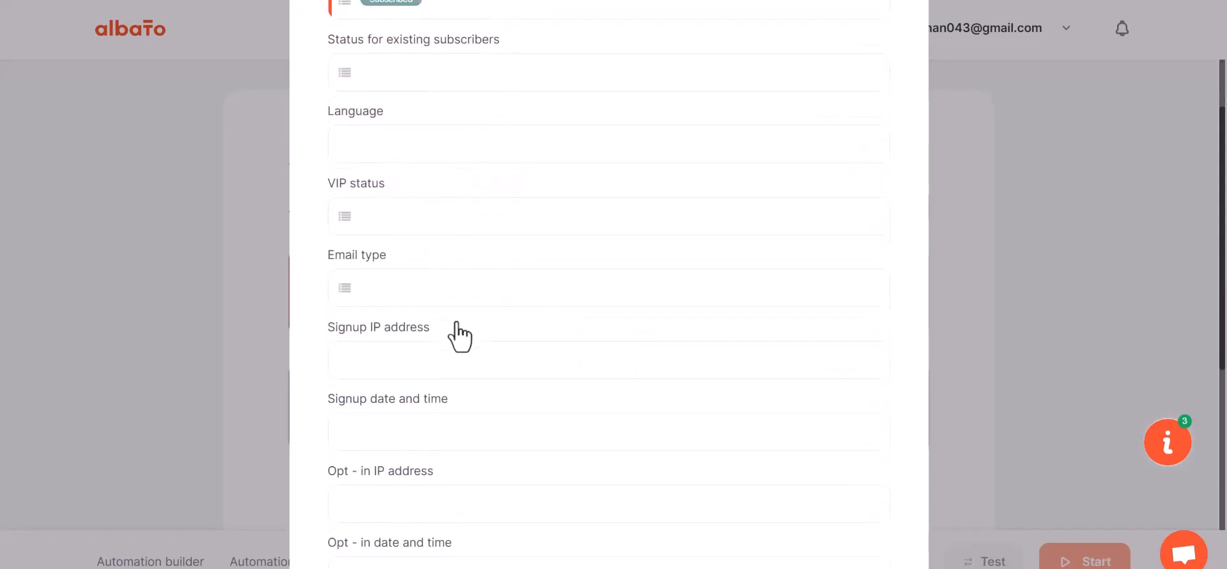
Map First Name to webhook value 29, Last Name to 30 and Phone Number to 31.
click(402, 259)
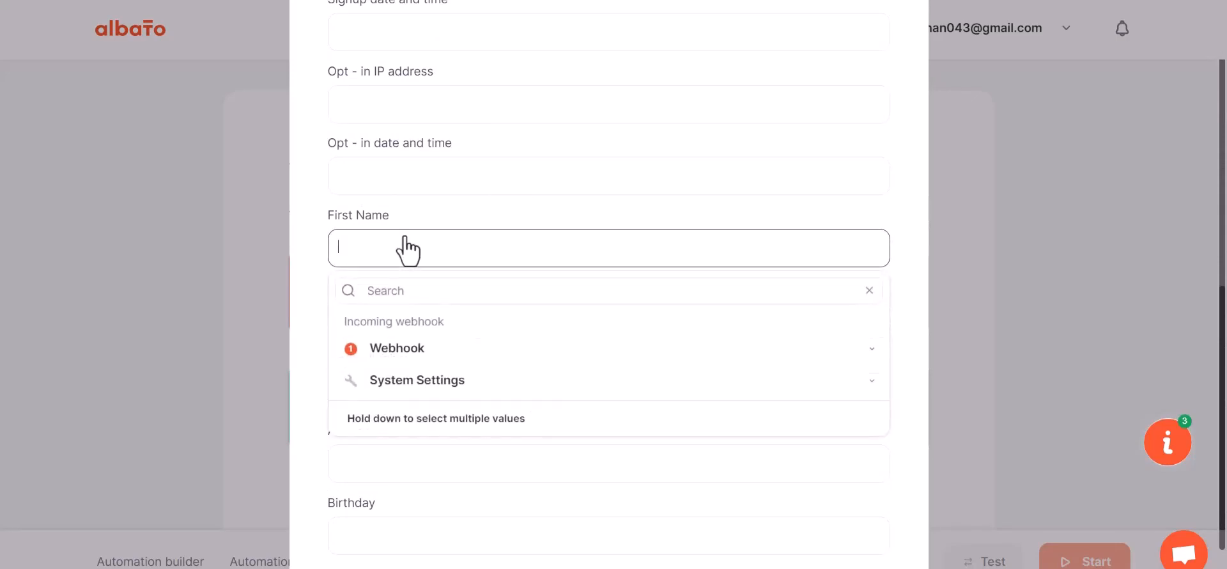
click(411, 351)
scroll(403, 486, down, 1)
click(400, 485)
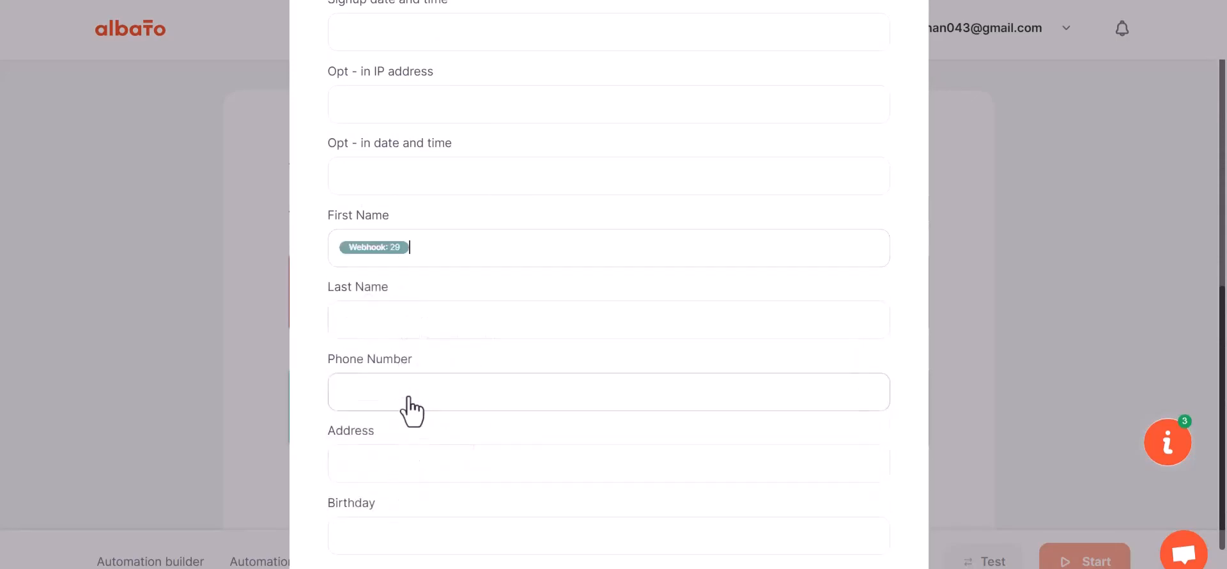
click(408, 322)
click(393, 423)
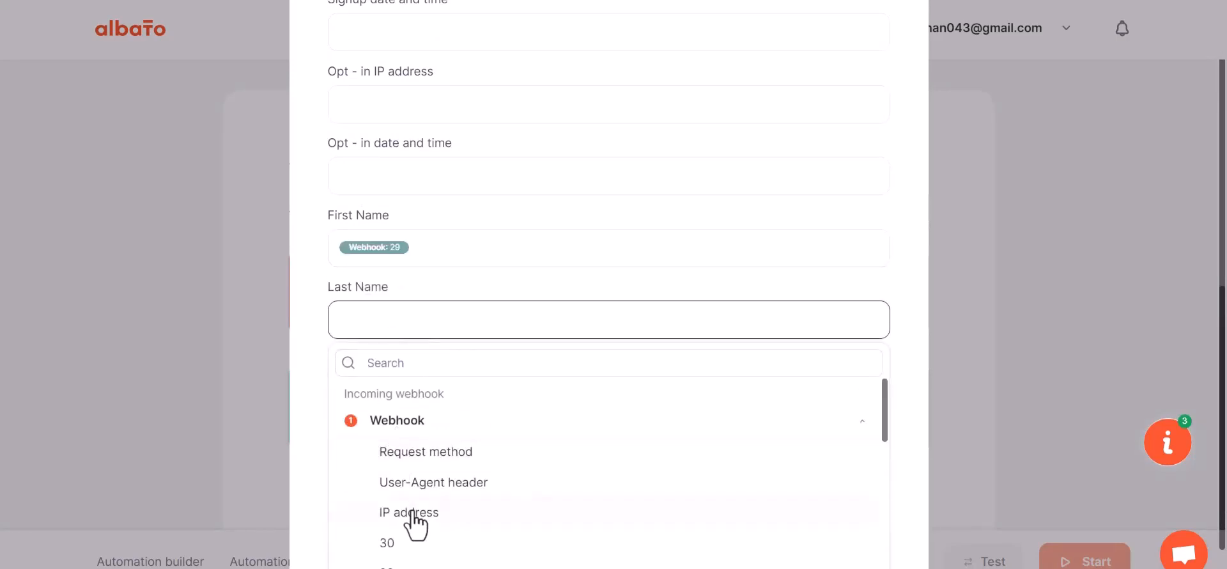
click(419, 514)
scroll(433, 388, down, 1)
click(419, 319)
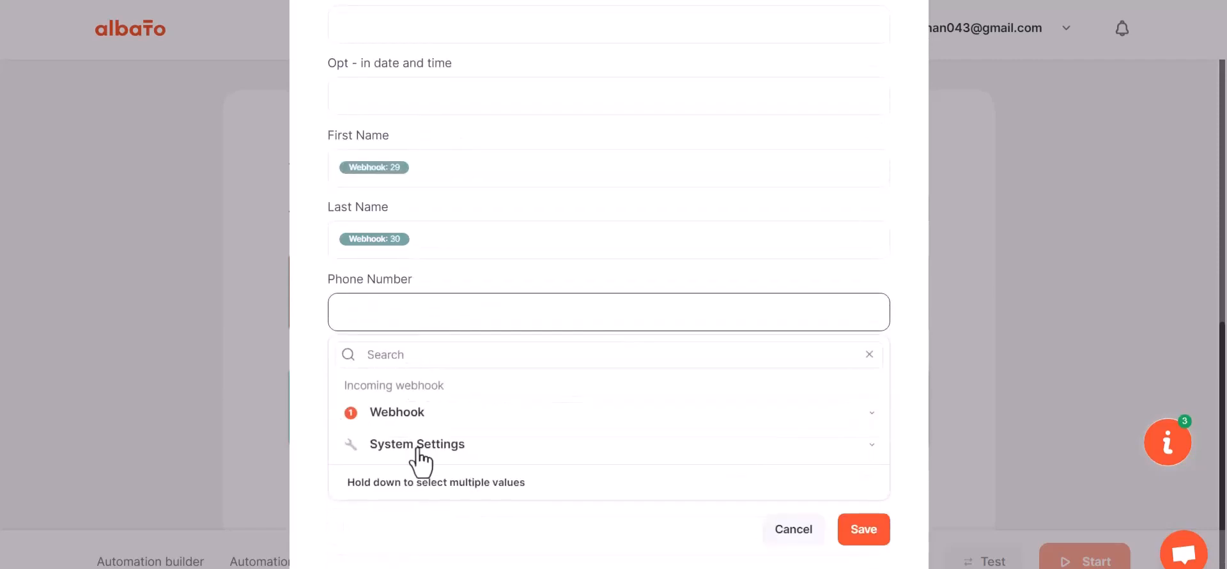
click(403, 413)
scroll(415, 548, down, 3)
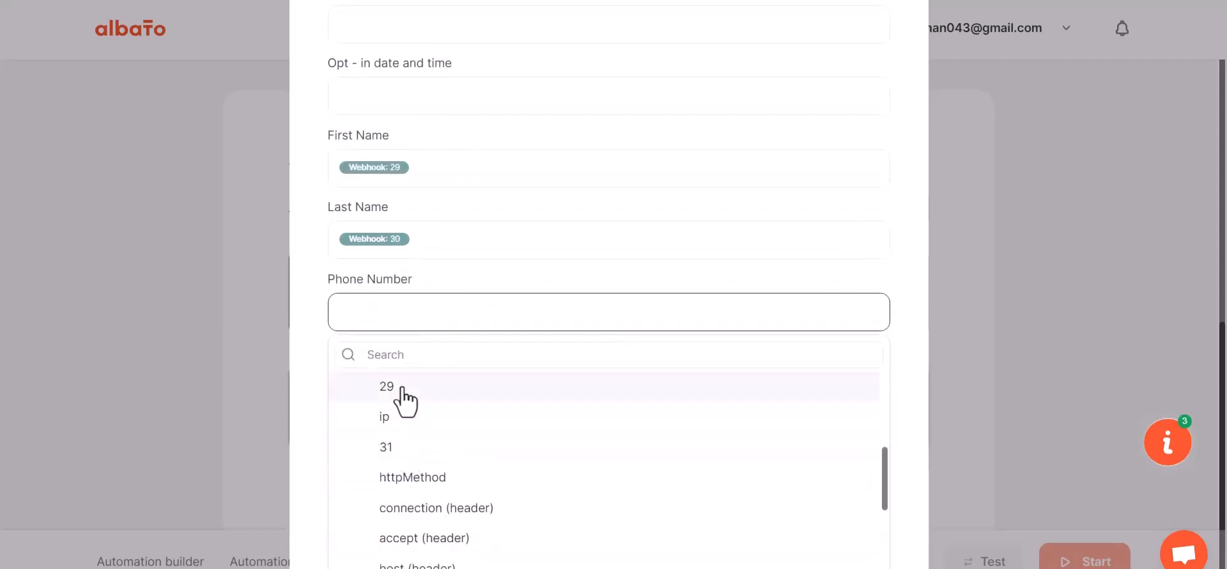
click(405, 449)
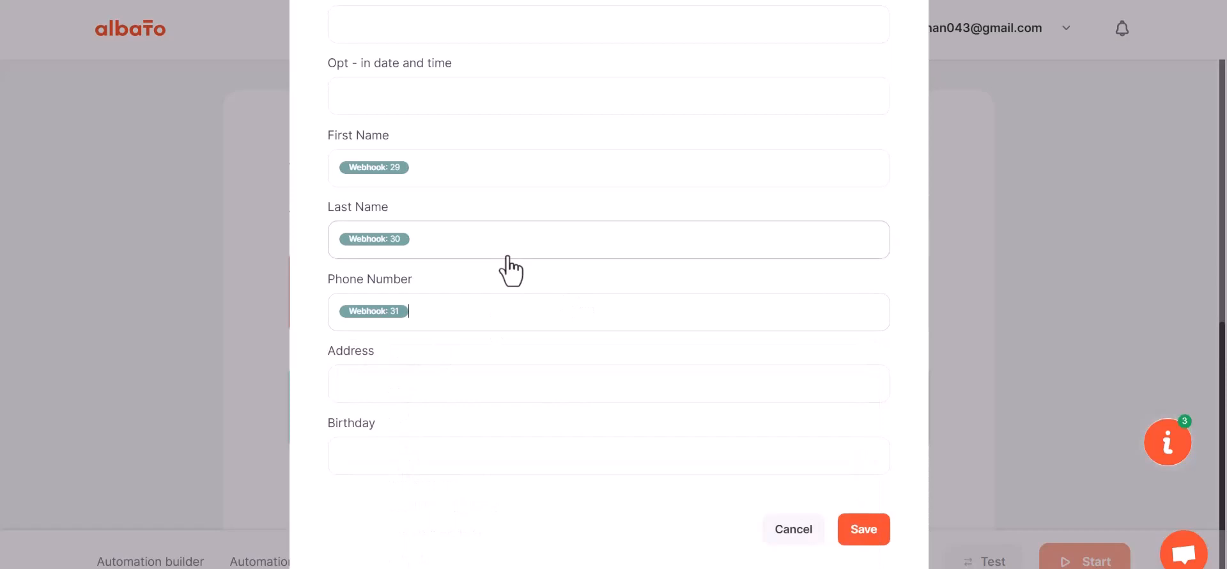
Save the MailChimp subscriber field mapping and start the automation.
scroll(505, 269, down, 1)
click(852, 524)
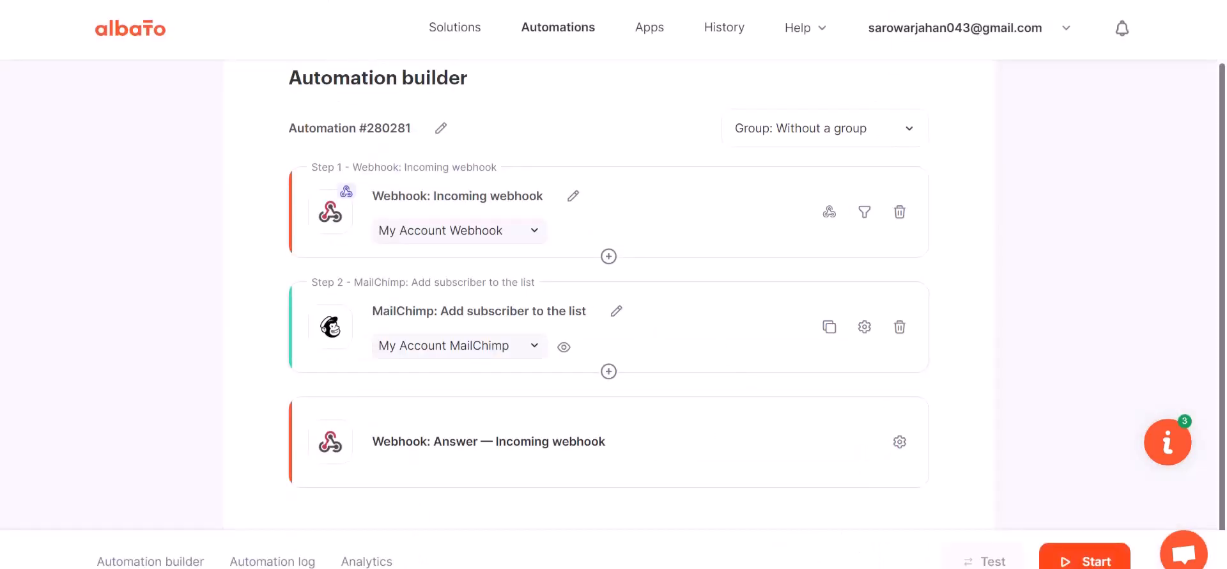
click(1055, 556)
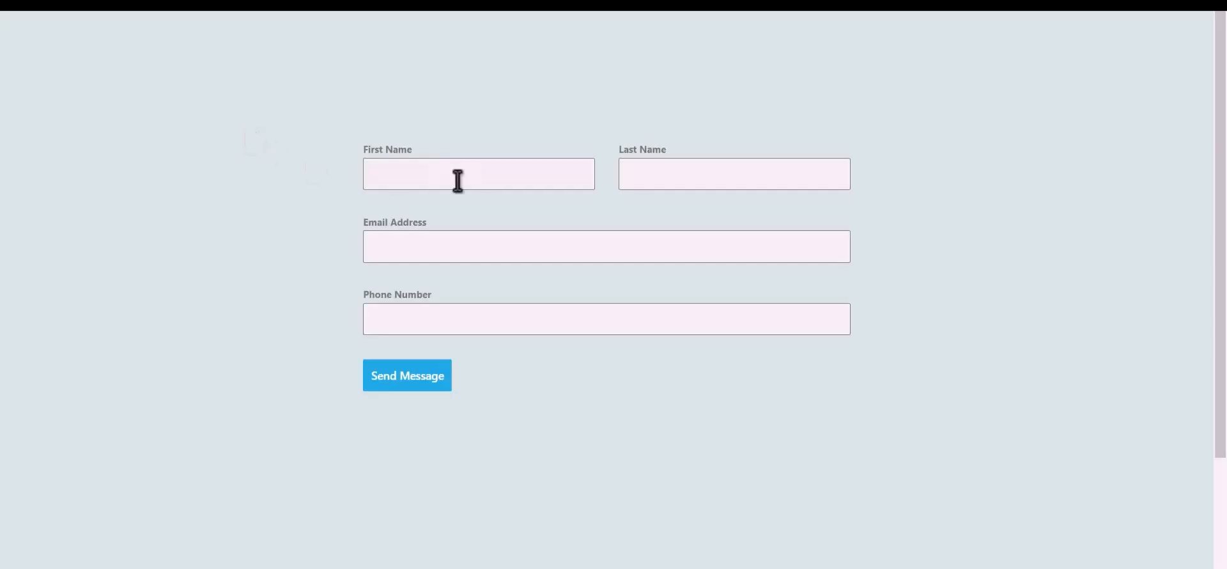
Submit the contact form with first name Bit, last name Integrations, a contact email address and a phone number.
click(497, 178)
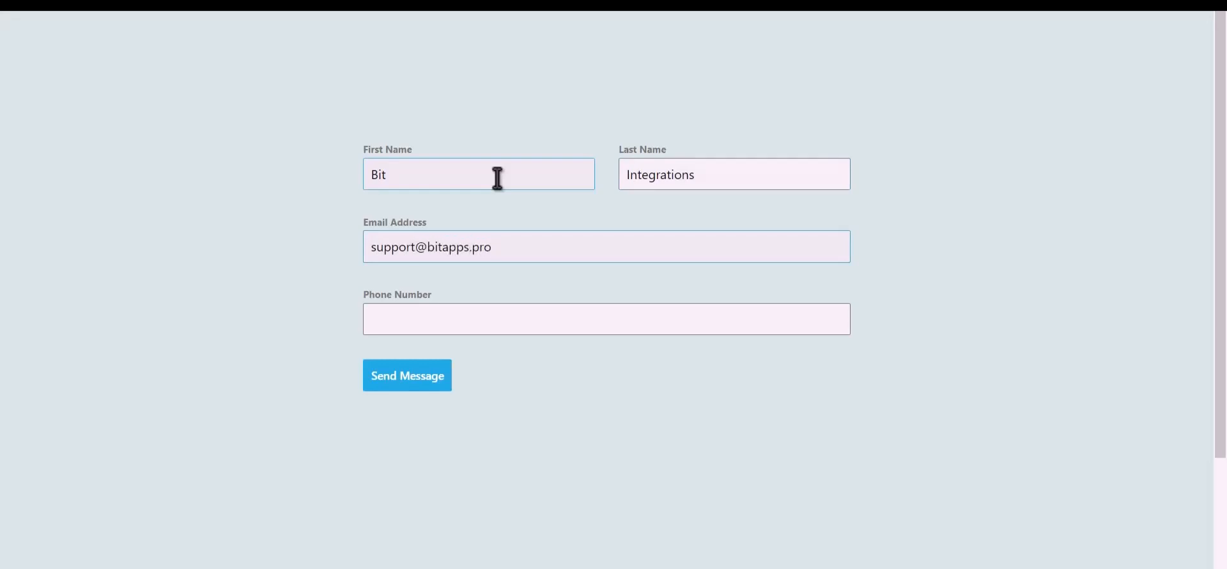
key(Tab)
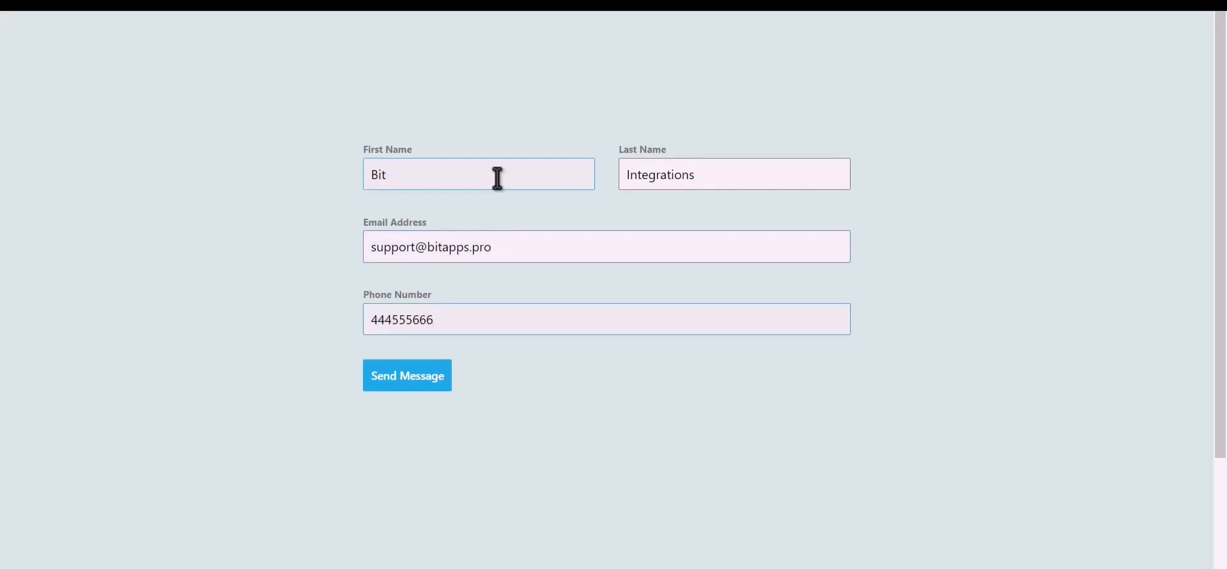
click(419, 382)
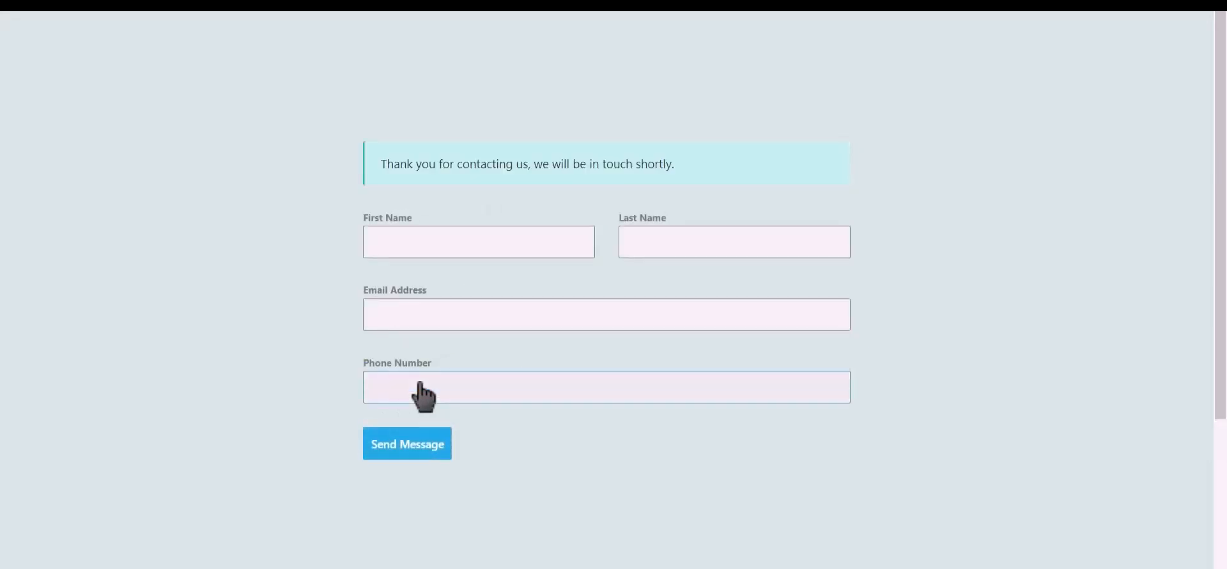